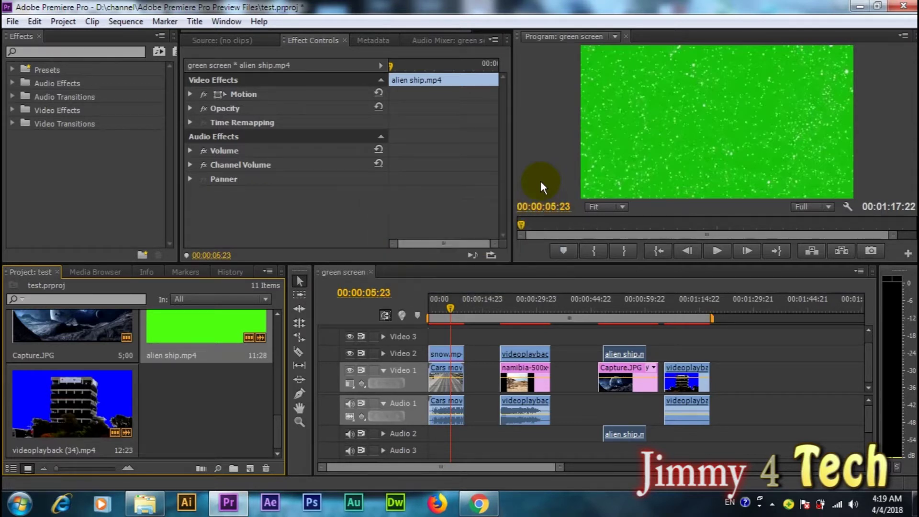
# - Scroll through the projimmy-info blog's 11-topic Premiere lesson list and video in Chrome, then close Chrome
pyautogui.click(480, 505)
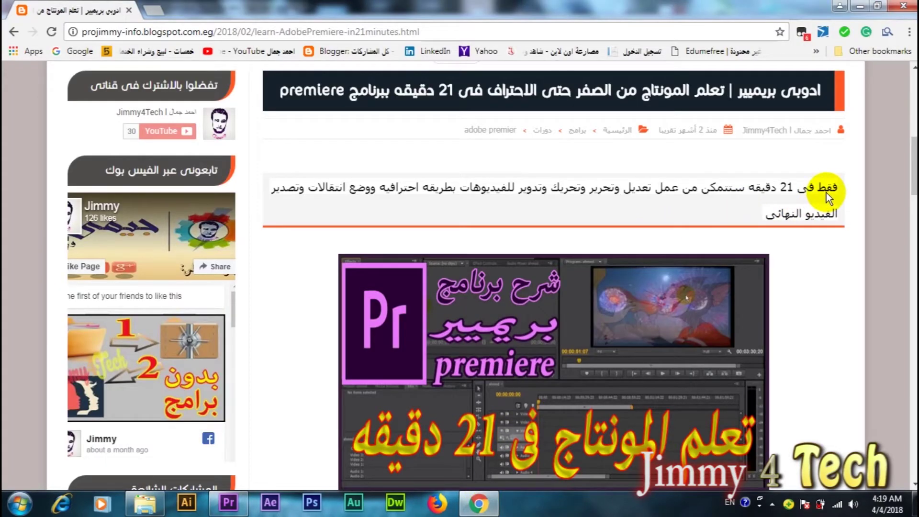
pyautogui.scroll(-10, 854, 189)
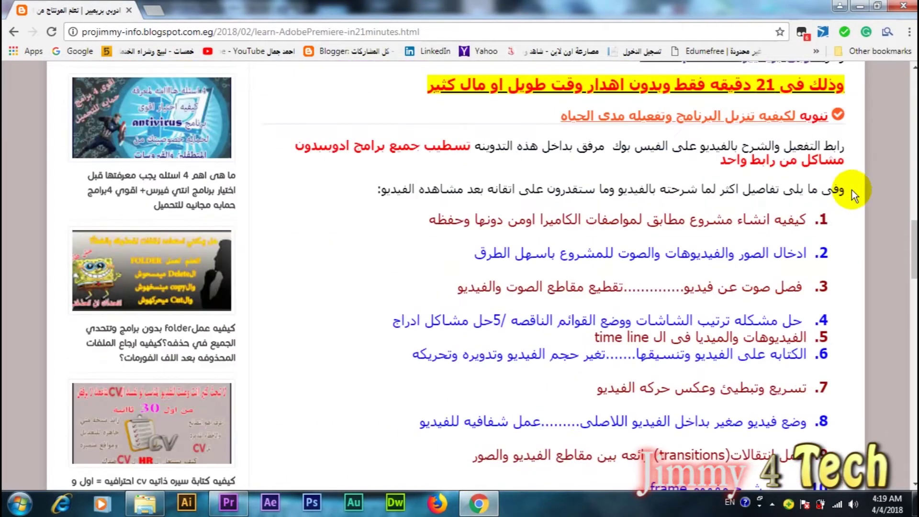
pyautogui.scroll(-1, 847, 213)
pyautogui.scroll(-1, 852, 207)
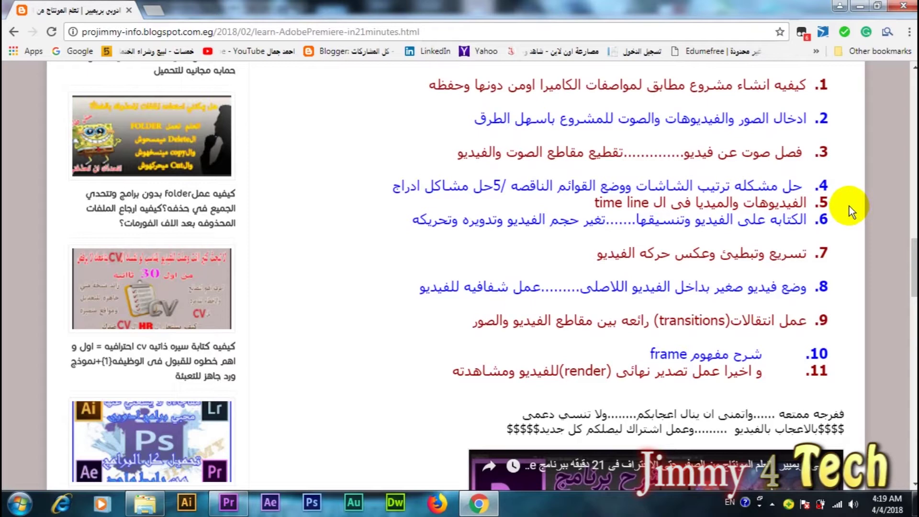
pyautogui.scroll(-4, 843, 196)
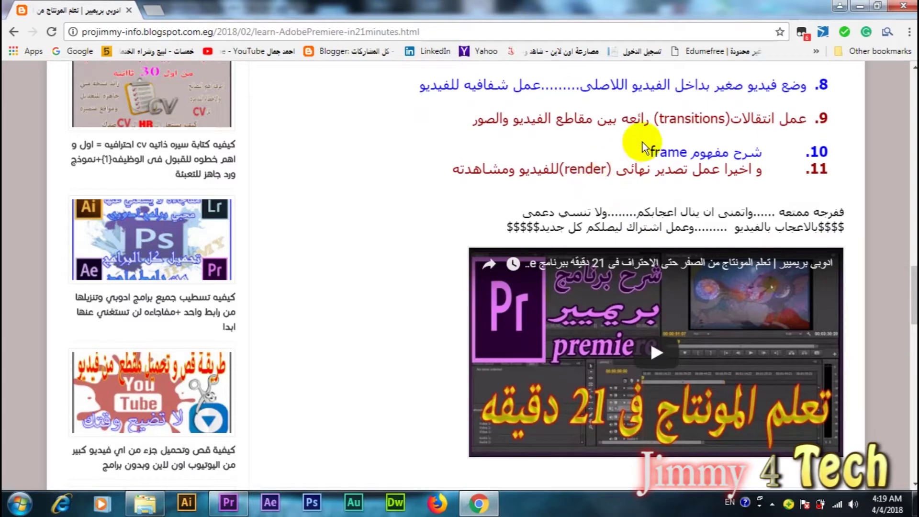
pyautogui.scroll(-3, 642, 142)
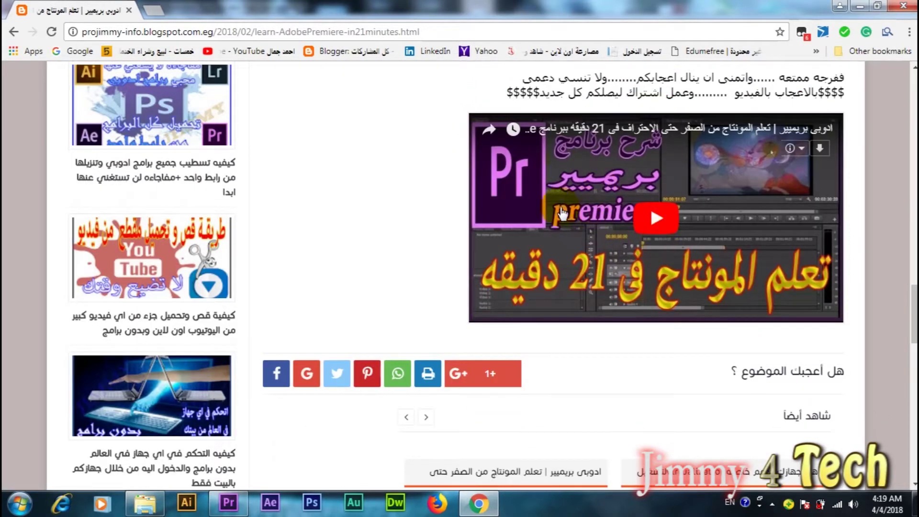
pyautogui.click(907, 10)
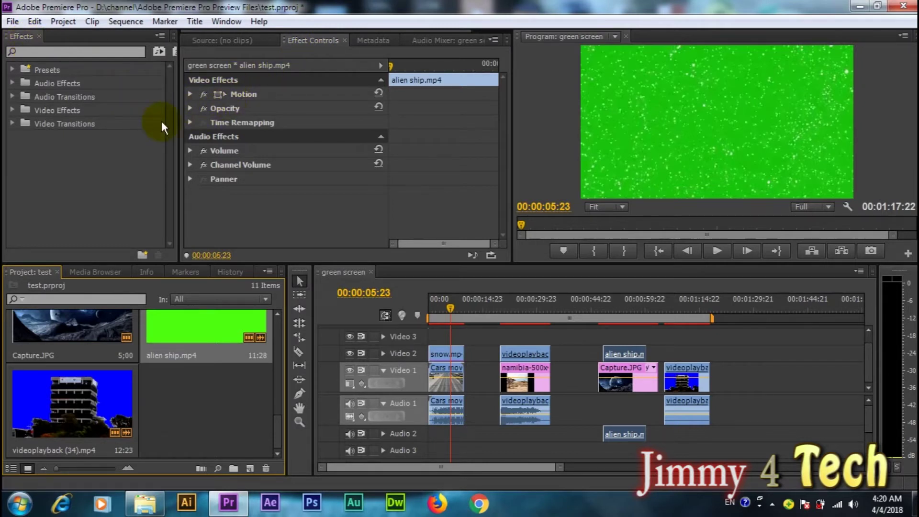
pyautogui.click(231, 22)
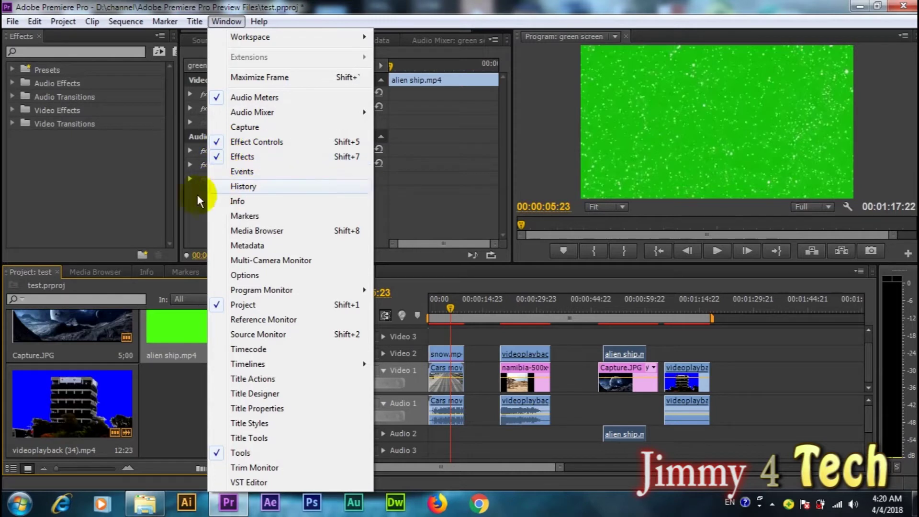
pyautogui.click(243, 187)
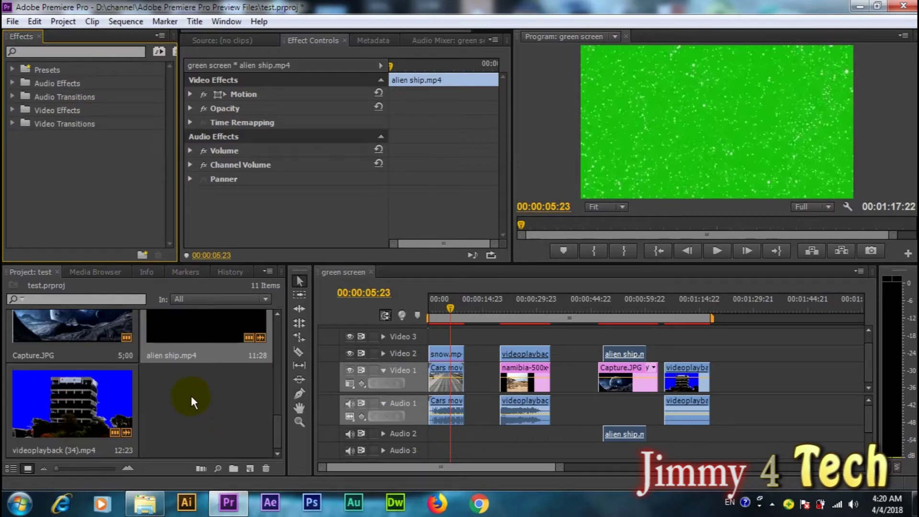
pyautogui.doubleClick(200, 407)
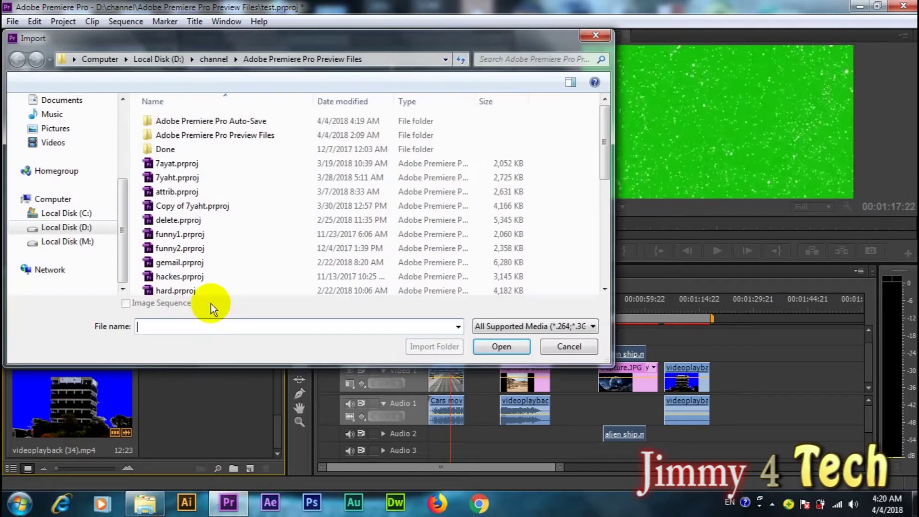
pyautogui.click(582, 348)
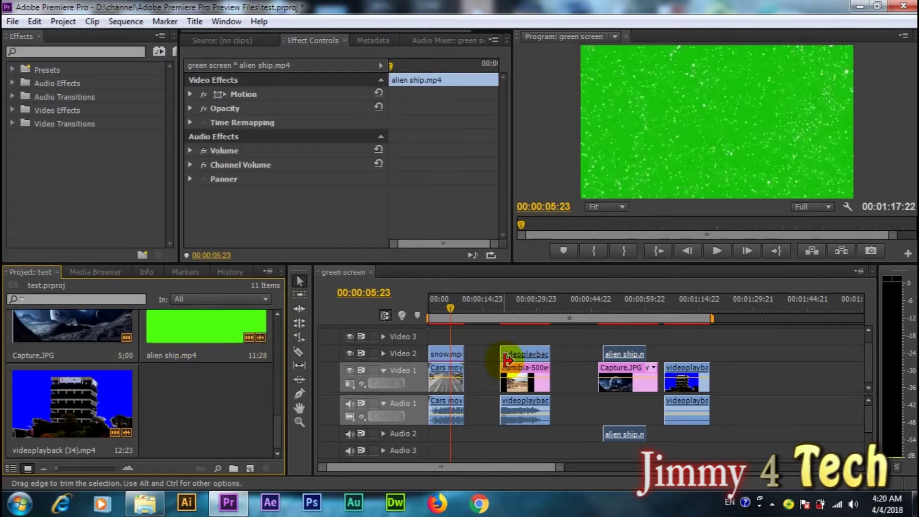
pyautogui.click(195, 334)
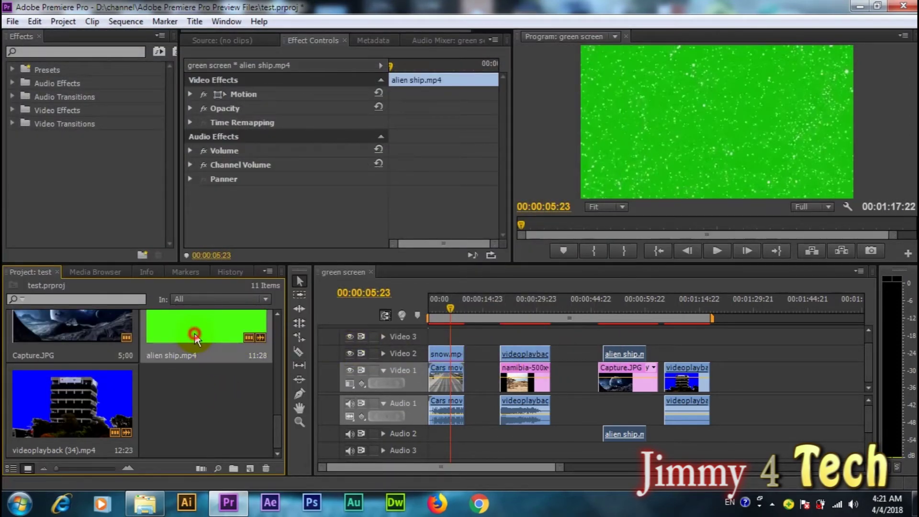
pyautogui.moveTo(195, 335); pyautogui.dragTo(230, 337)
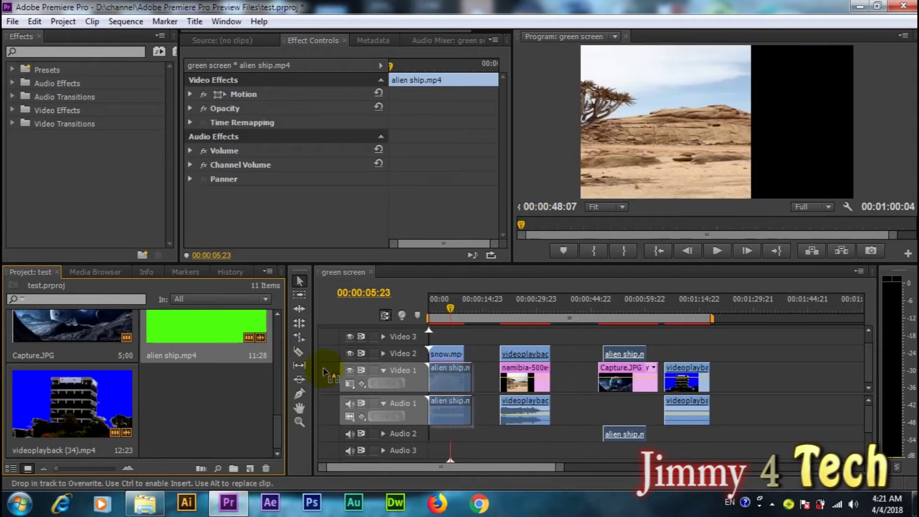
pyautogui.rightClick(202, 327)
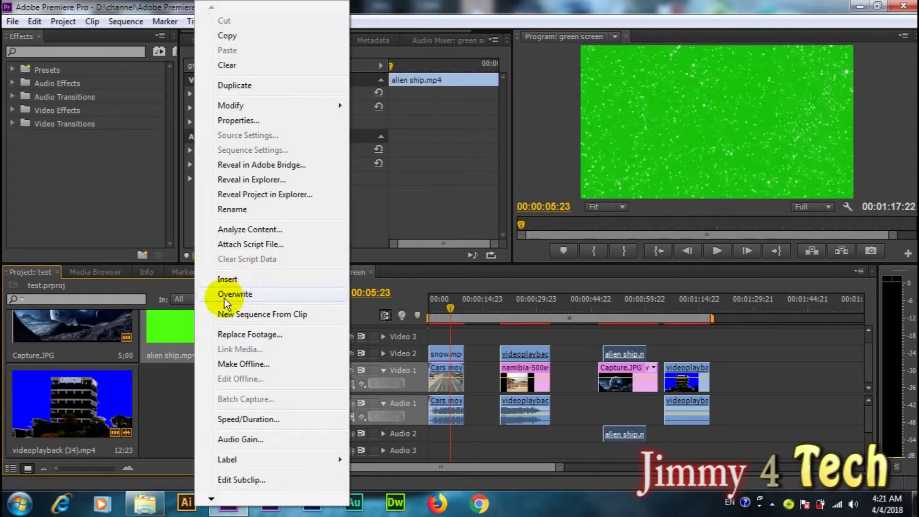
pyautogui.click(169, 391)
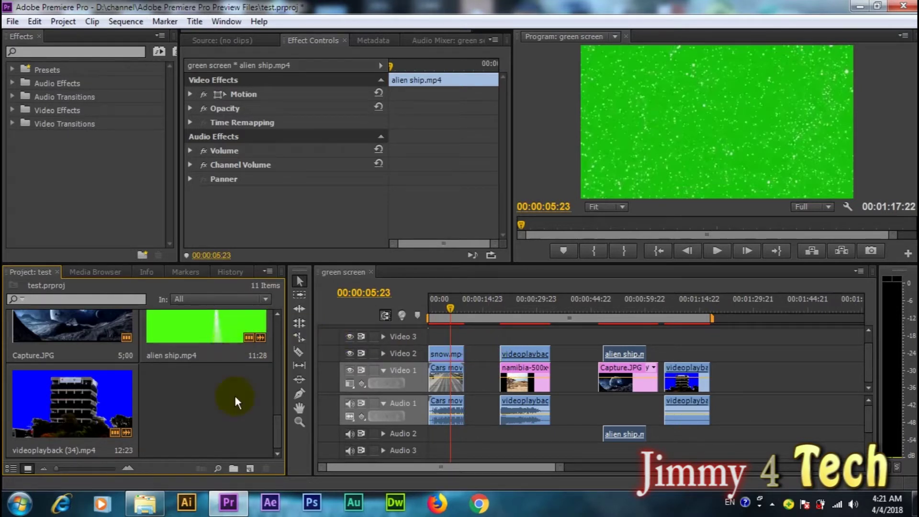
# - Search the Effects panel for 'key' and apply Chroma Key to the snow.mp4 clip
pyautogui.click(100, 51)
pyautogui.write('key')
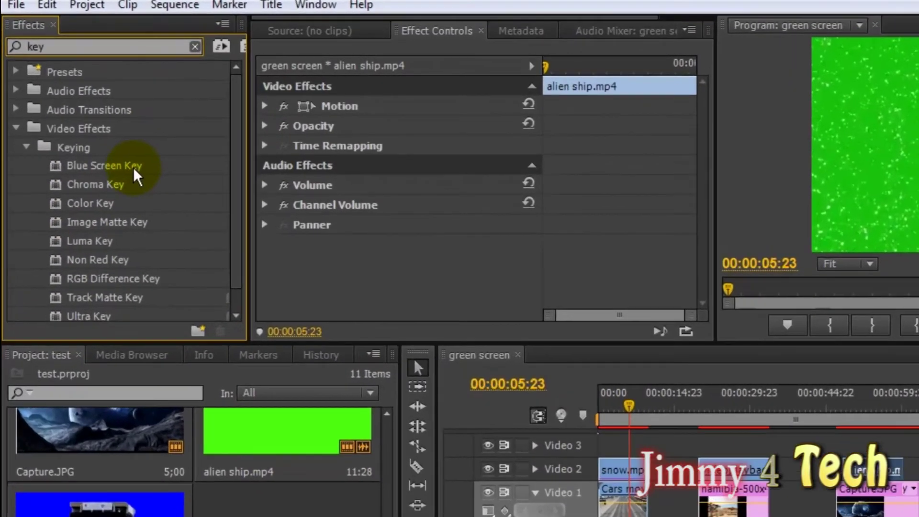
pyautogui.scroll(-1, 135, 176)
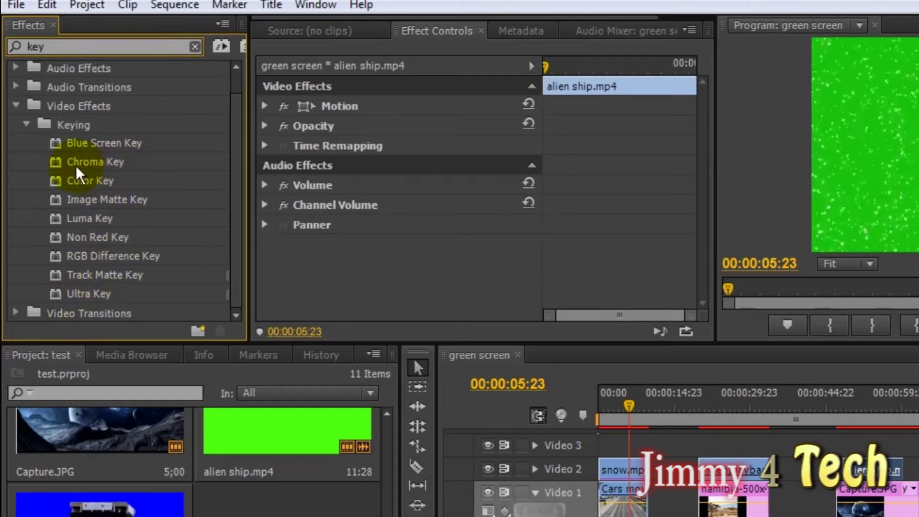
pyautogui.click(96, 165)
pyautogui.moveTo(103, 166); pyautogui.dragTo(359, 153)
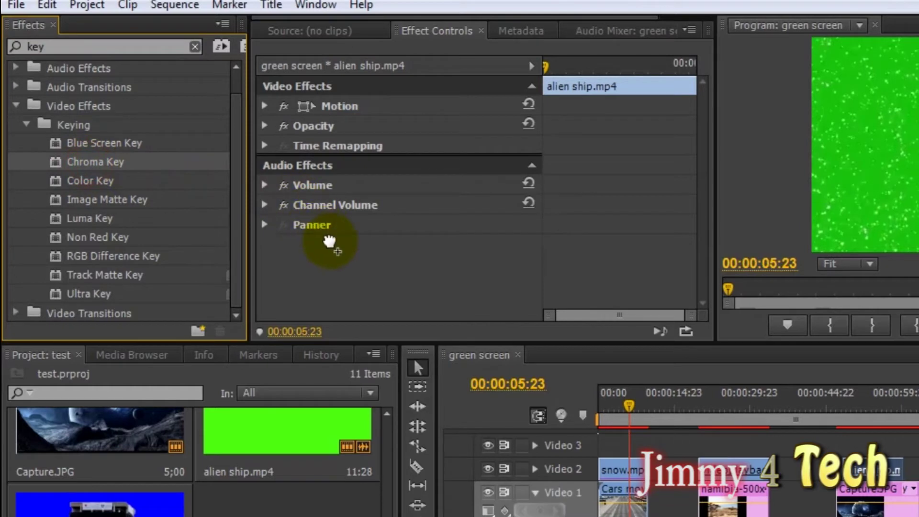
pyautogui.moveTo(359, 153)
pyautogui.mouseDown()
pyautogui.moveTo(140, 144)
pyautogui.moveTo(447, 352)
pyautogui.mouseUp()
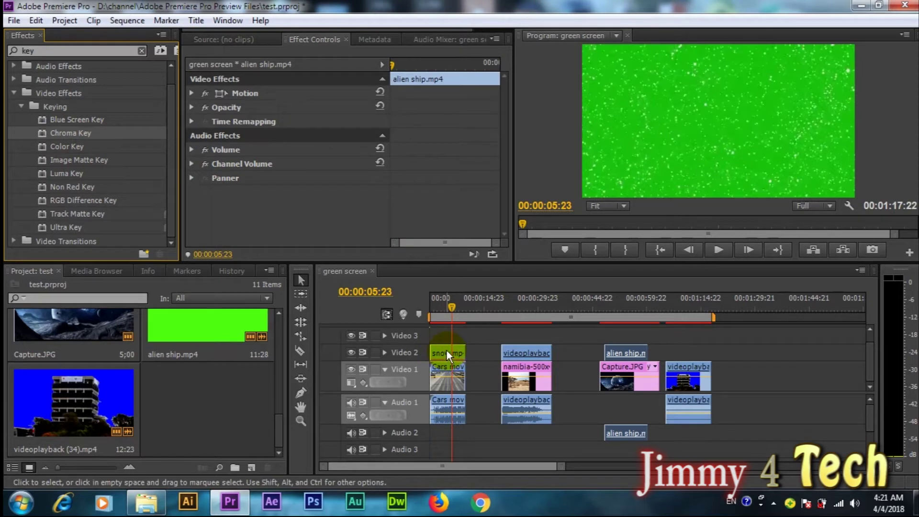
pyautogui.moveTo(447, 351); pyautogui.dragTo(444, 351)
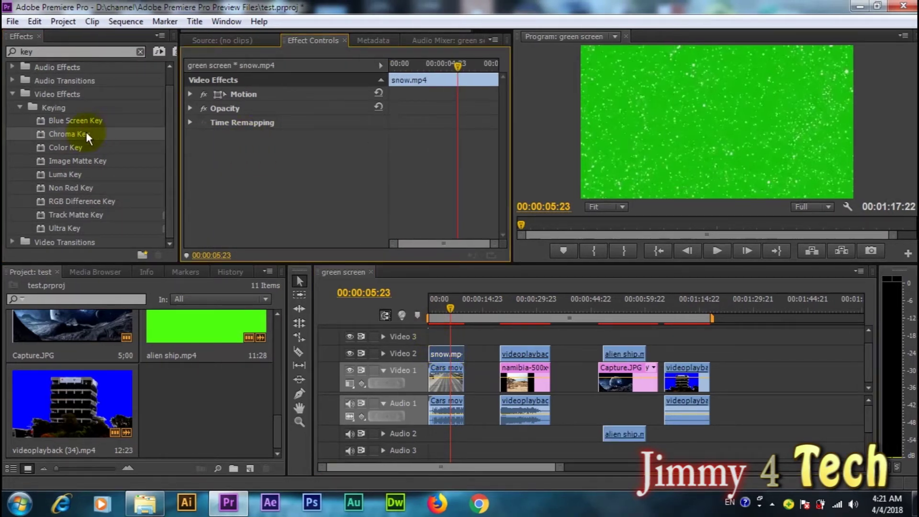
pyautogui.moveTo(75, 134); pyautogui.dragTo(259, 143)
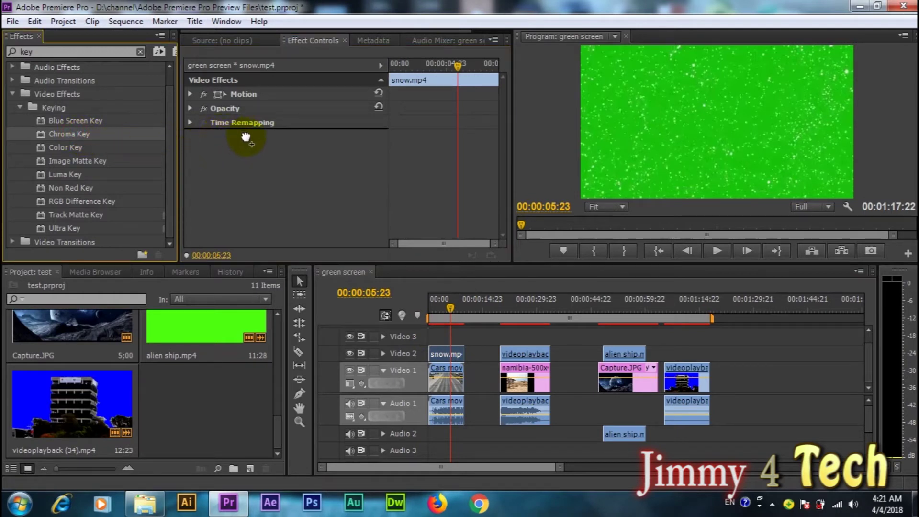
# - Eyedrop the green as the Chroma Key colour, adjust Similarity, then delete the Chroma Key
pyautogui.moveTo(306, 151); pyautogui.dragTo(307, 150)
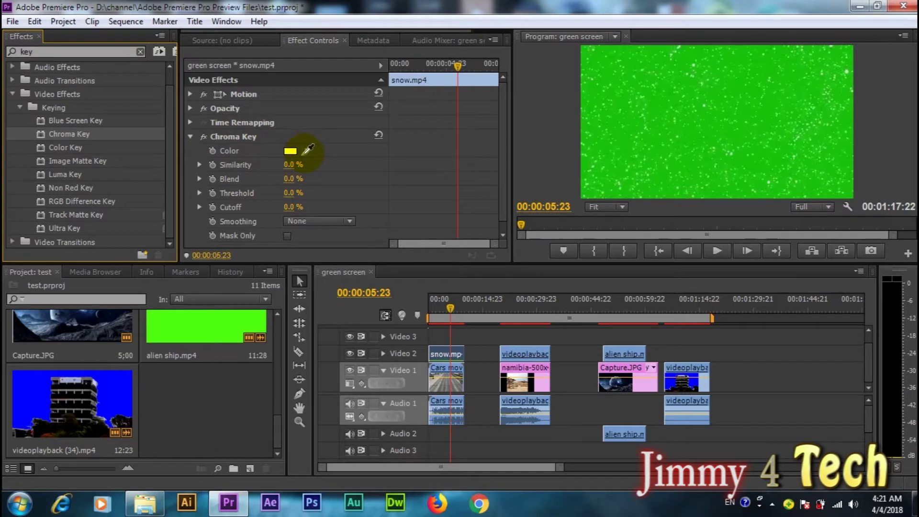
pyautogui.click(308, 150)
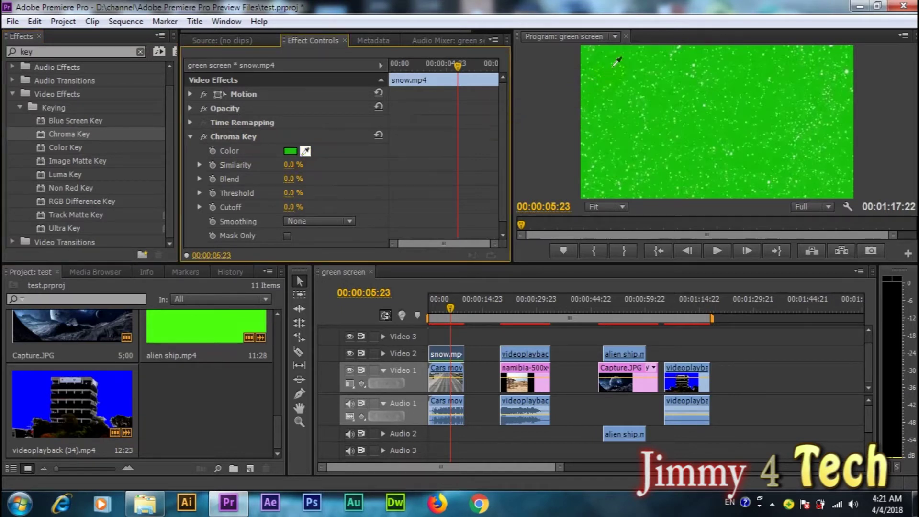
pyautogui.moveTo(307, 150); pyautogui.dragTo(600, 55)
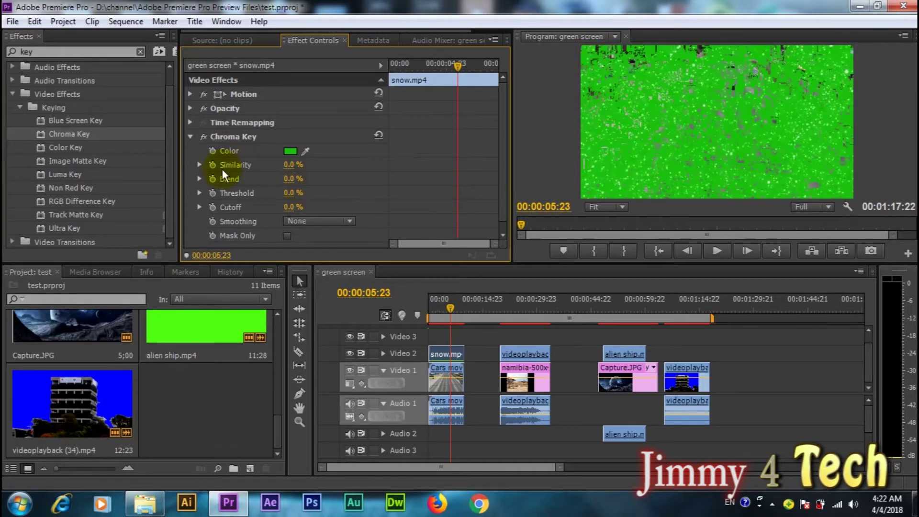
pyautogui.moveTo(288, 164)
pyautogui.mouseDown()
pyautogui.moveTo(304, 164)
pyautogui.moveTo(294, 165)
pyautogui.mouseUp()
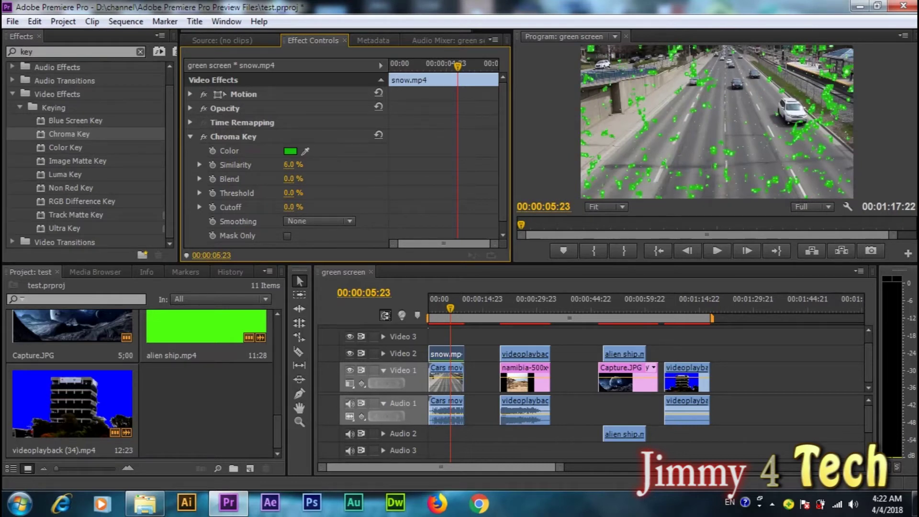
pyautogui.moveTo(290, 164)
pyautogui.mouseDown()
pyautogui.moveTo(358, 164)
pyautogui.moveTo(290, 164)
pyautogui.mouseUp()
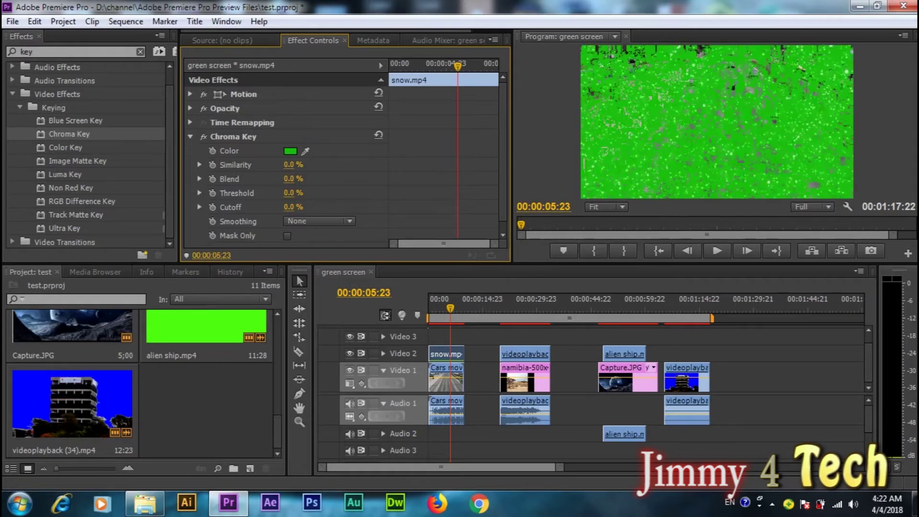
pyautogui.moveTo(289, 164); pyautogui.dragTo(297, 153)
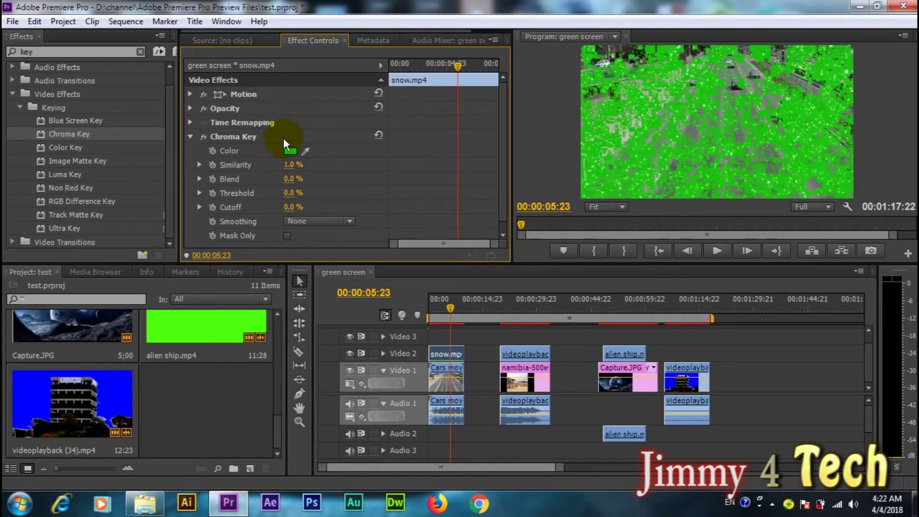
pyautogui.click(283, 136)
pyautogui.press('Delete')
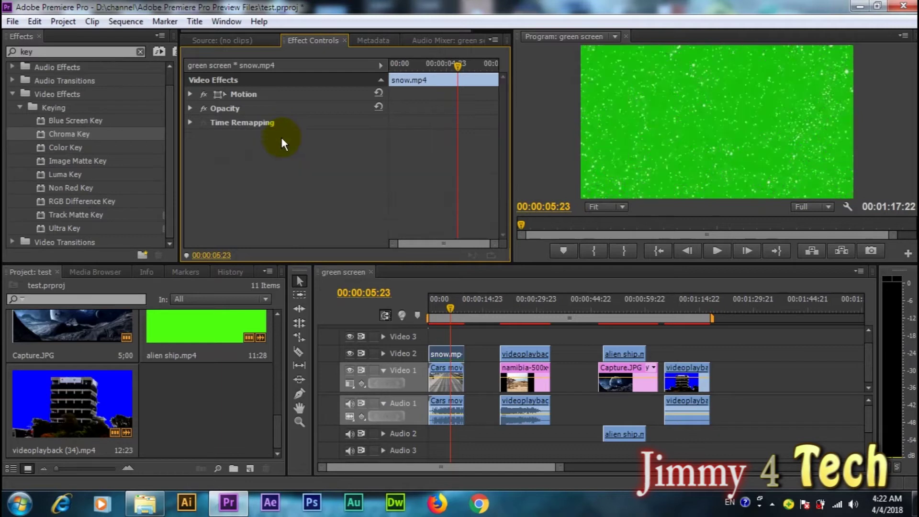
pyautogui.click(74, 228)
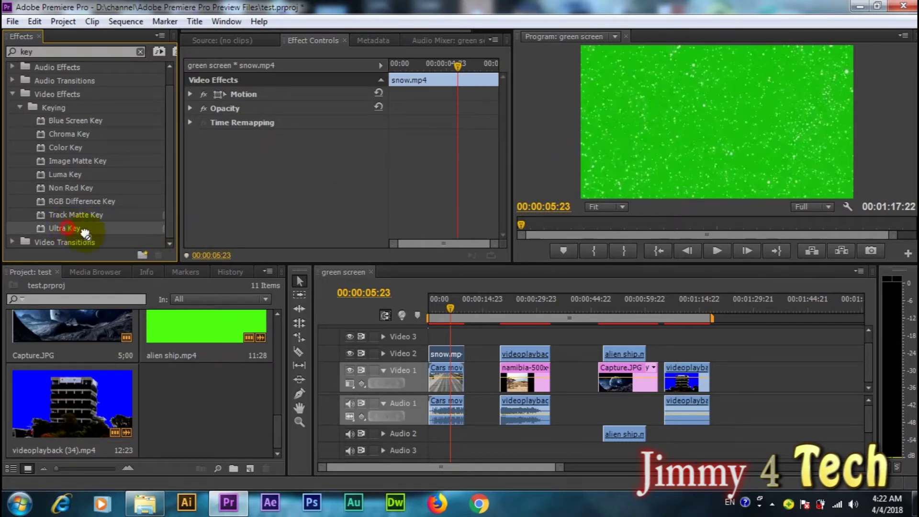
# - Apply Ultra Key to snow.mp4 with the green screen sampled as Key Color
pyautogui.moveTo(68, 228); pyautogui.dragTo(241, 148)
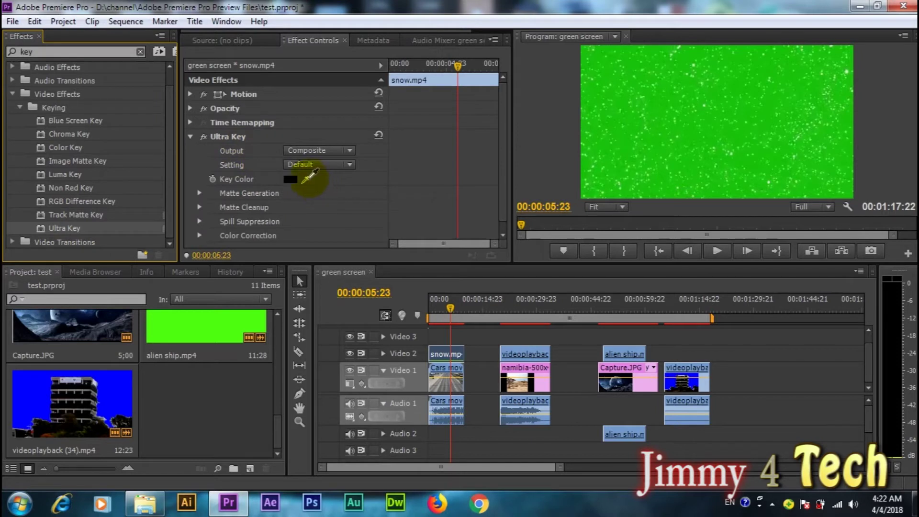
pyautogui.moveTo(305, 180); pyautogui.dragTo(628, 54)
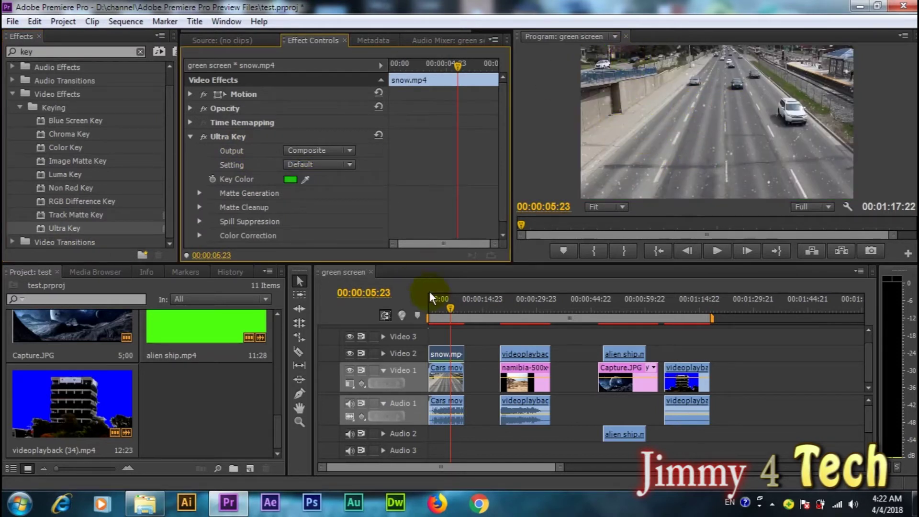
pyautogui.click(438, 305)
pyautogui.click(539, 122)
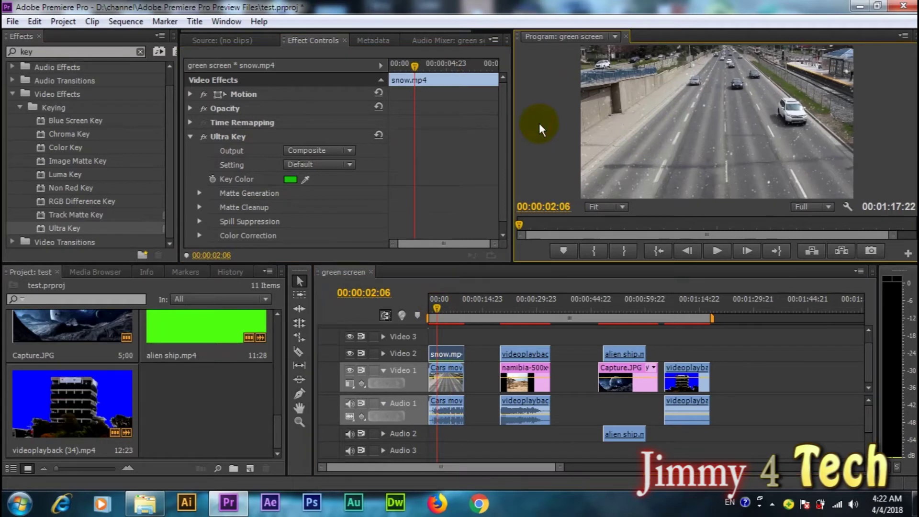
# - Play back the keyed snowfall over the road footage in a maximized preview
pyautogui.press('`')
pyautogui.press('space')
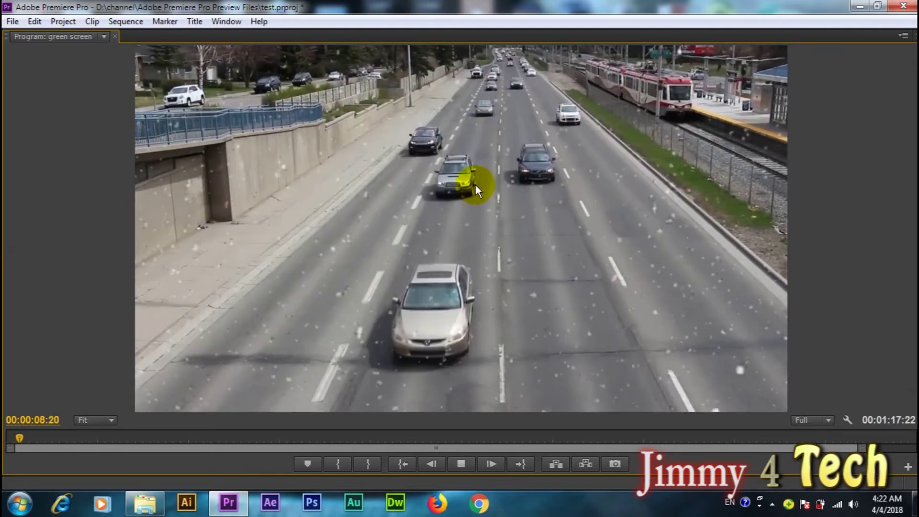
pyautogui.press('space')
pyautogui.press('`')
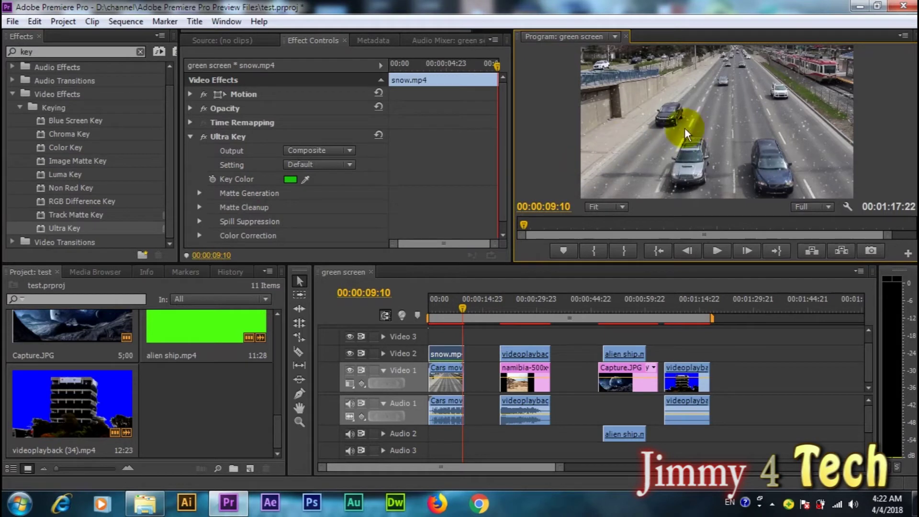
pyautogui.click(519, 309)
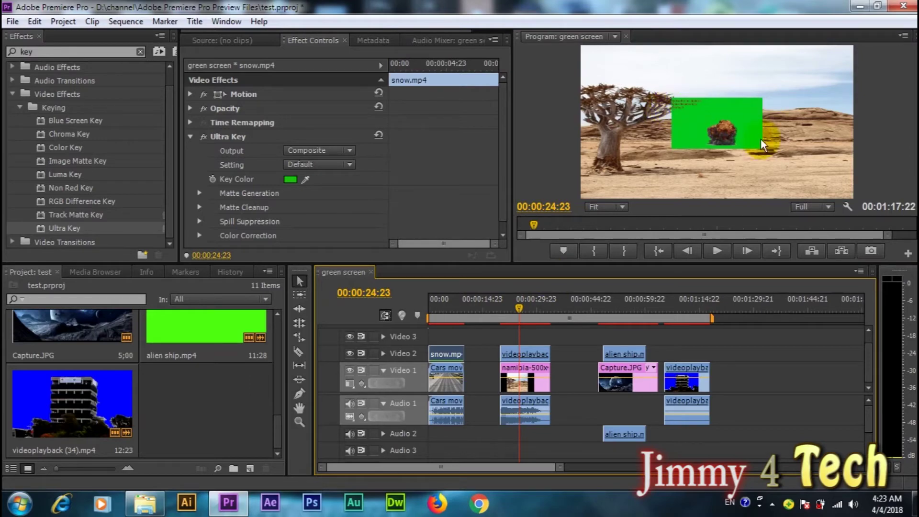
# - Scale the videoplayback (8).mp4 explosion clip on Video 2 to frame size
pyautogui.click(524, 354)
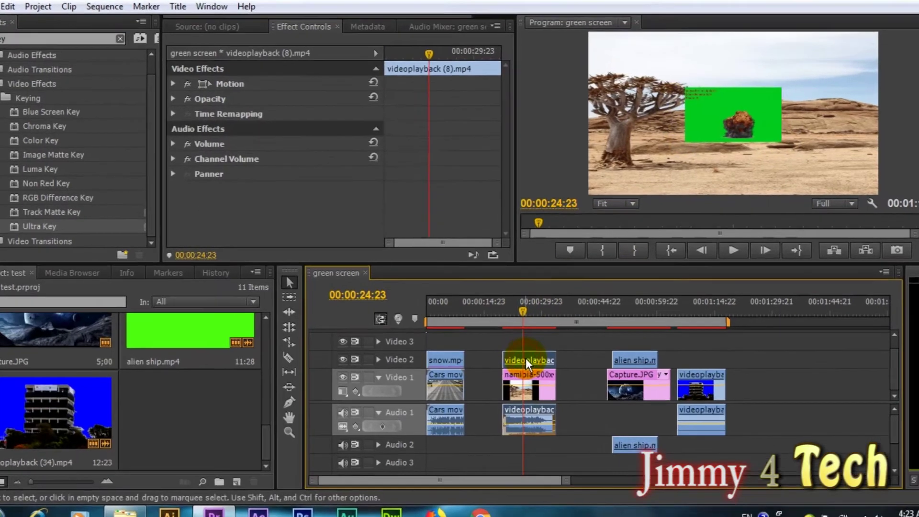
pyautogui.rightClick(542, 384)
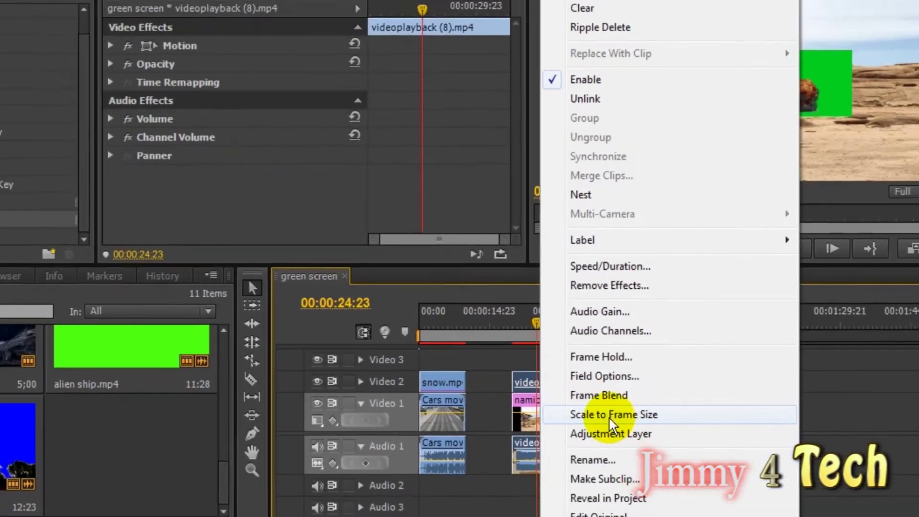
pyautogui.click(697, 485)
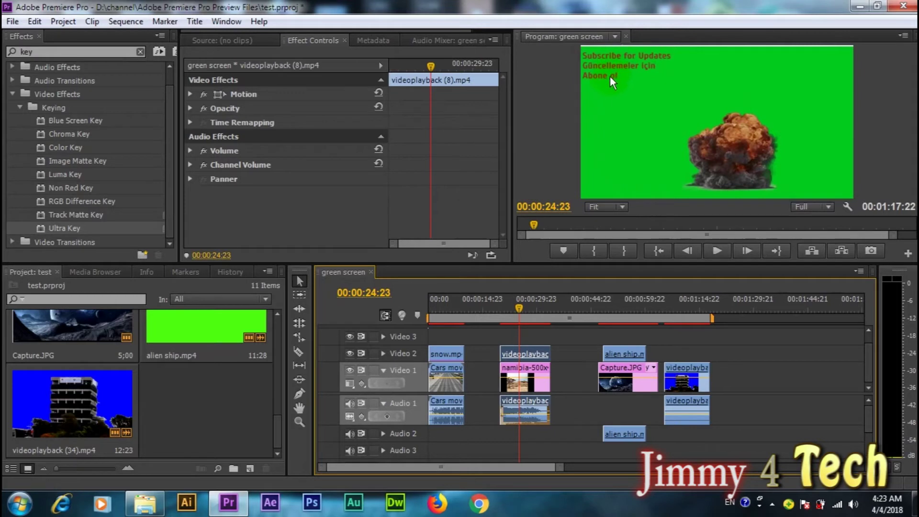
# - Search the Effects panel for 'crop' and select the explosion clip on Video 2
pyautogui.click(19, 106)
pyautogui.doubleClick(48, 52)
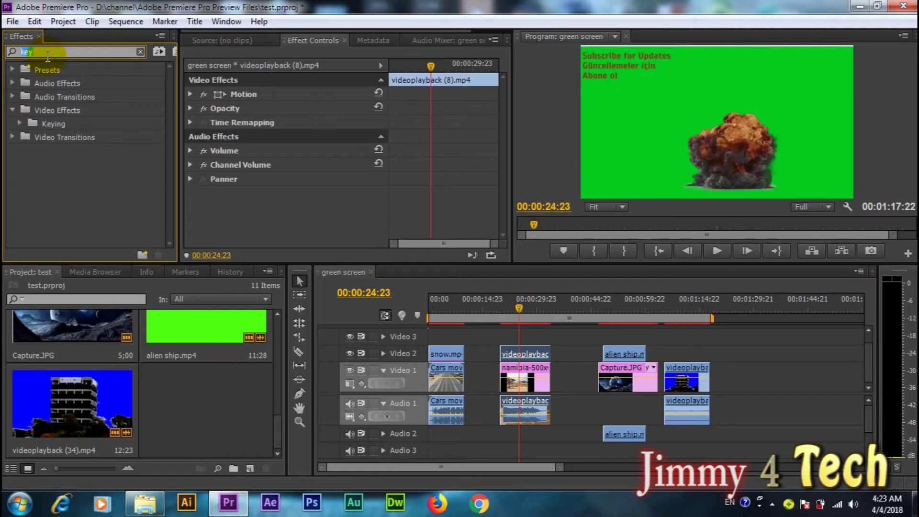
pyautogui.write('crop')
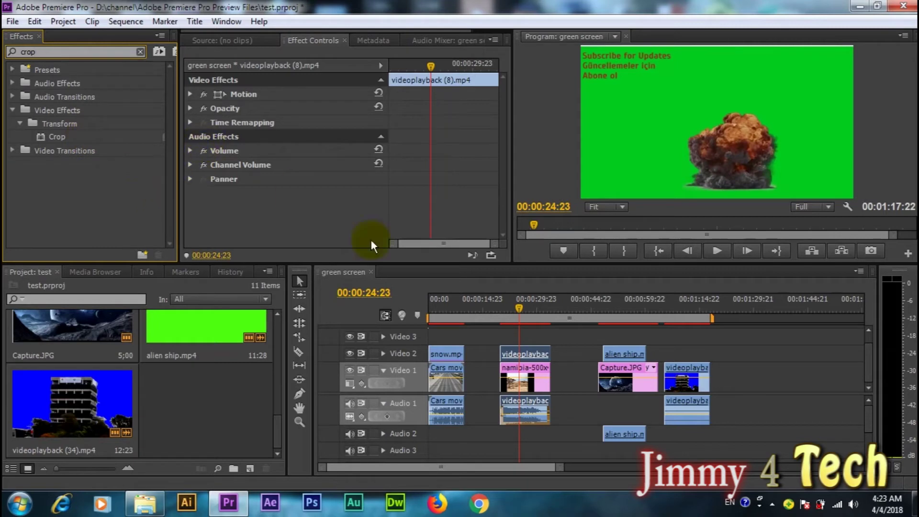
pyautogui.click(531, 351)
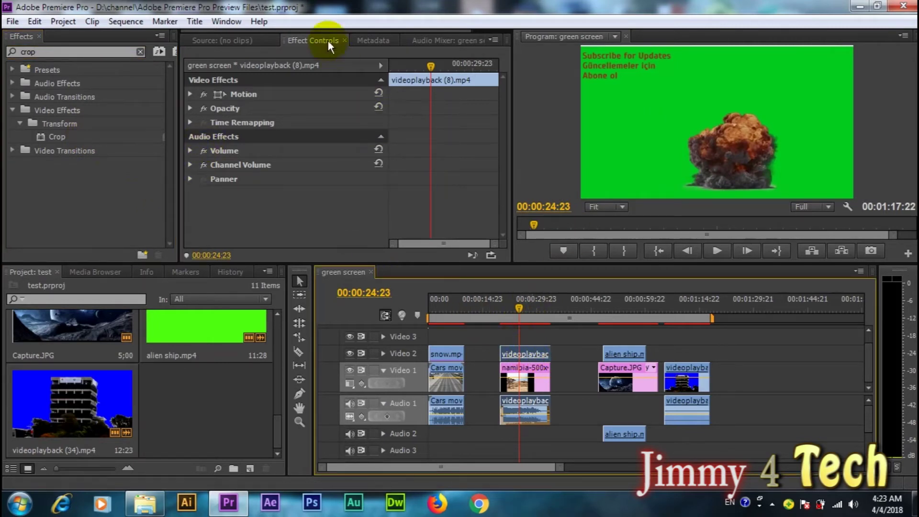
pyautogui.click(189, 108)
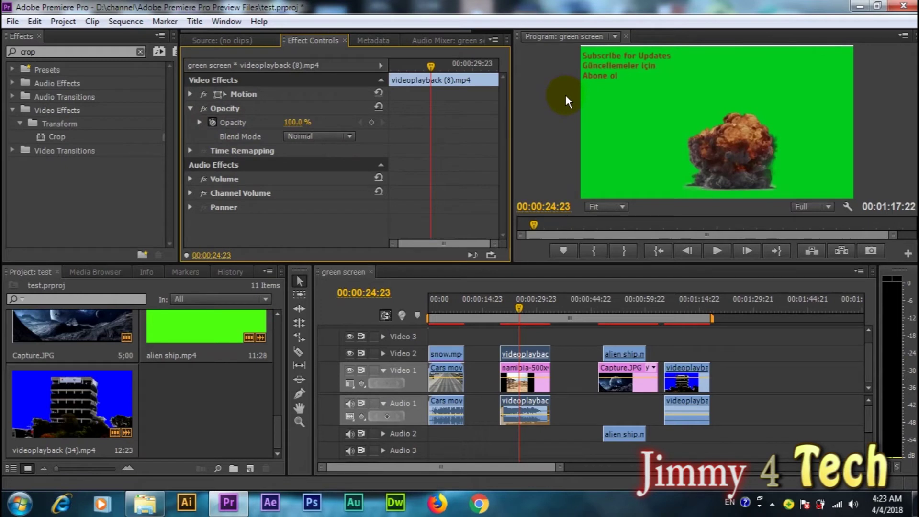
pyautogui.click(568, 105)
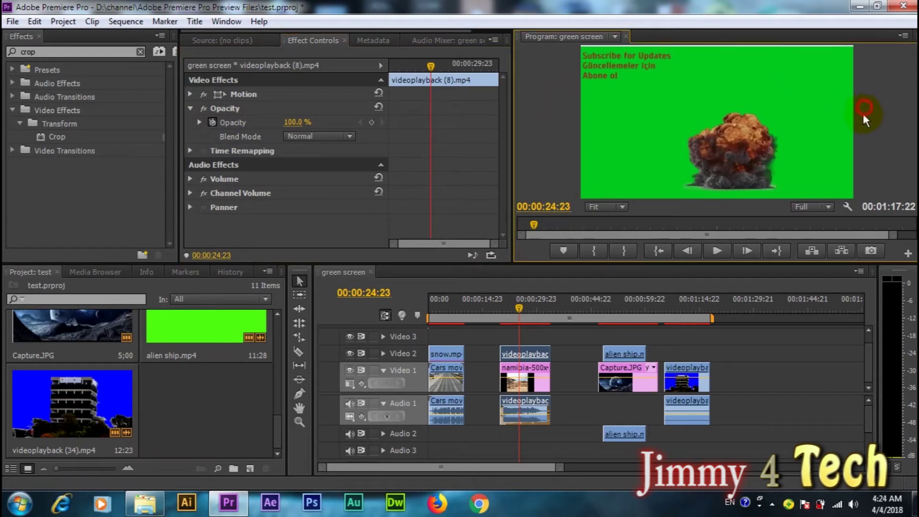
pyautogui.click(866, 192)
pyautogui.click(199, 122)
# - Apply Crop to the explosion clip and set Crop Left to 36%
pyautogui.click(62, 137)
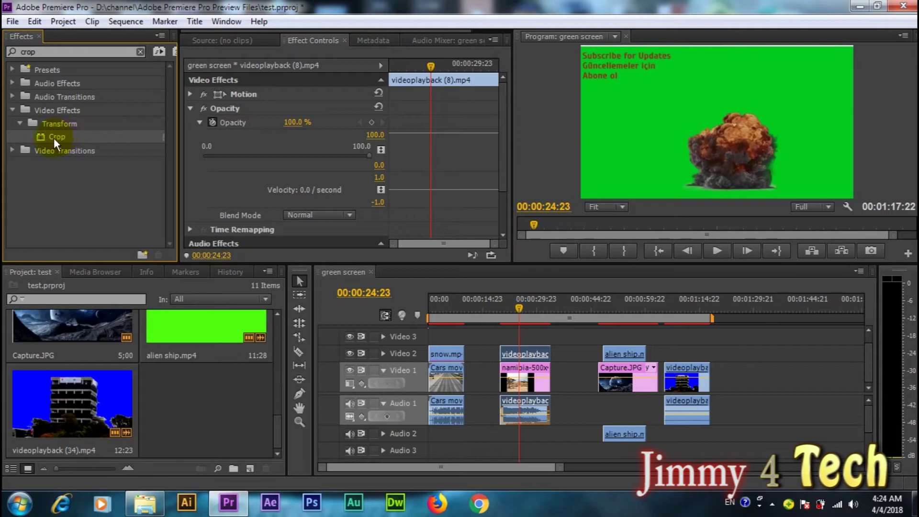
pyautogui.moveTo(54, 136); pyautogui.dragTo(249, 188)
pyautogui.moveTo(250, 188); pyautogui.dragTo(518, 352)
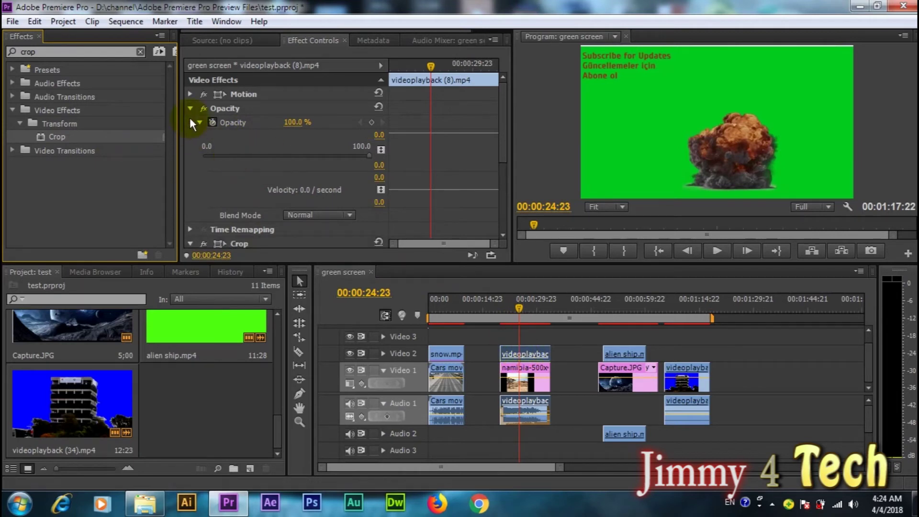
pyautogui.click(190, 108)
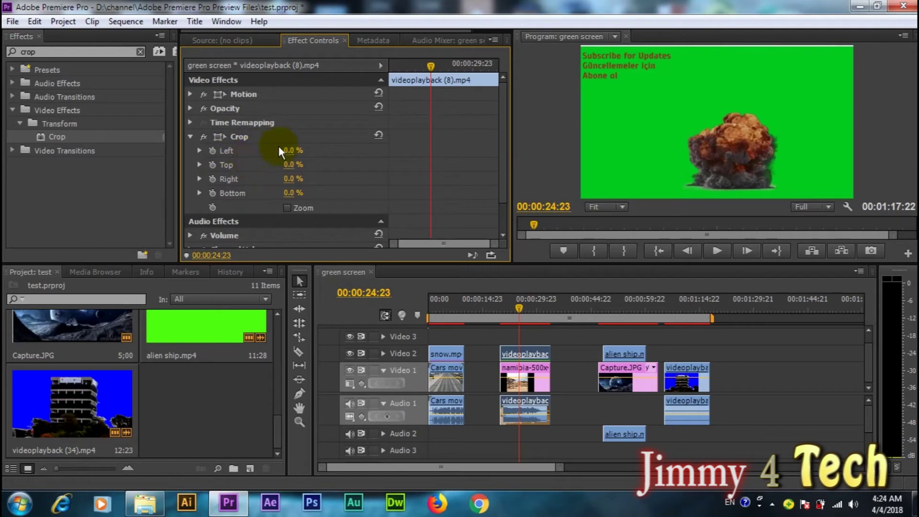
pyautogui.moveTo(293, 151); pyautogui.dragTo(308, 151)
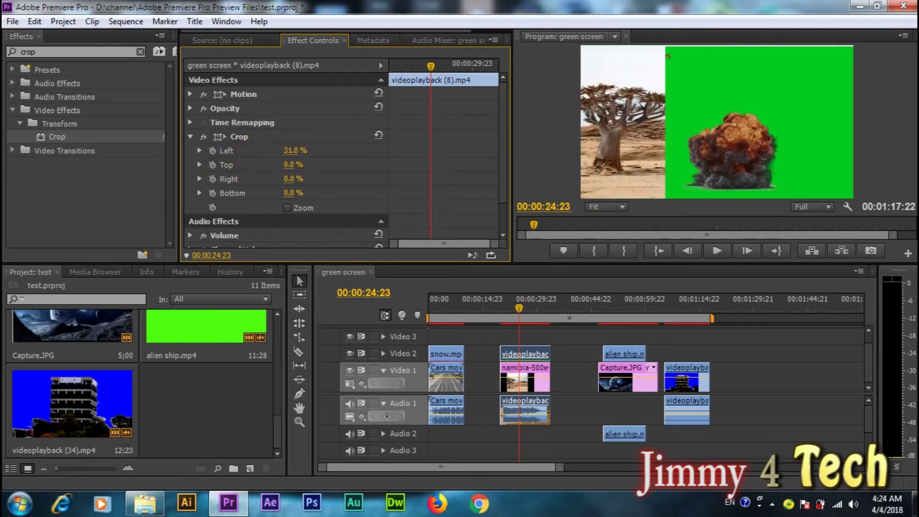
pyautogui.moveTo(294, 150)
pyautogui.mouseDown()
pyautogui.moveTo(302, 150)
pyautogui.moveTo(296, 164)
pyautogui.moveTo(287, 165)
pyautogui.mouseUp()
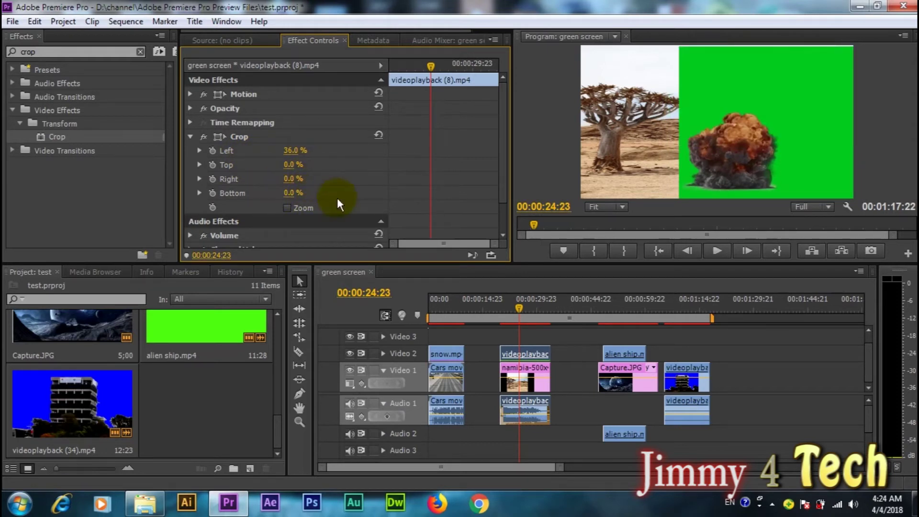
pyautogui.click(190, 137)
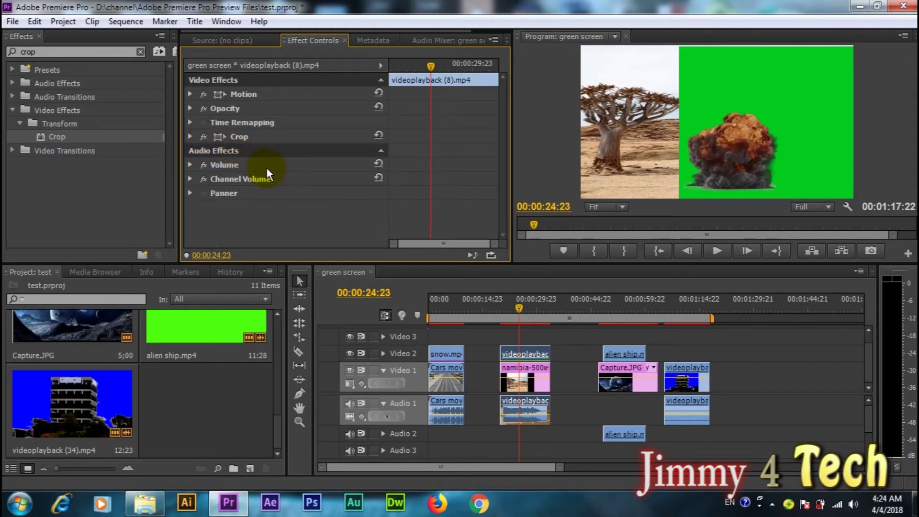
# - Apply Color Key to the explosion clip, sampling the green with Color Tolerance at 150
pyautogui.doubleClick(54, 51)
pyautogui.write('key')
pyautogui.scroll(-1, 85, 128)
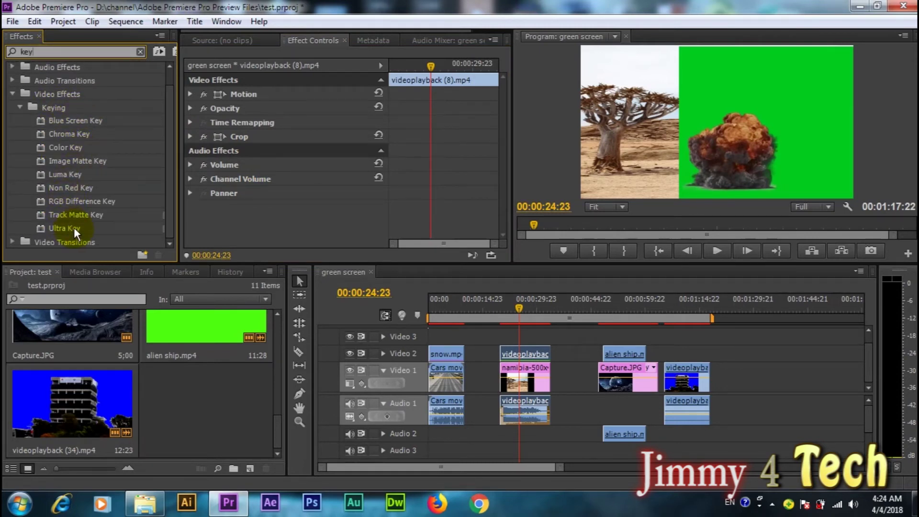
pyautogui.click(80, 133)
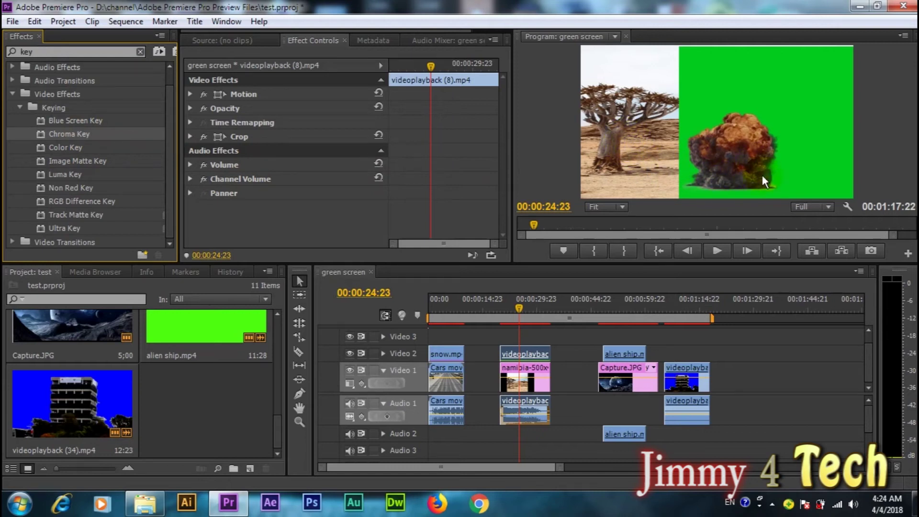
pyautogui.click(538, 309)
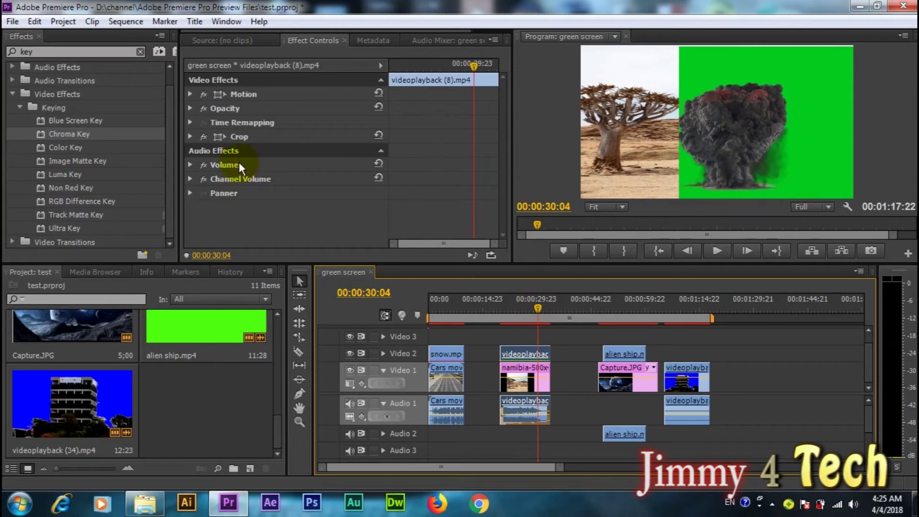
pyautogui.click(81, 147)
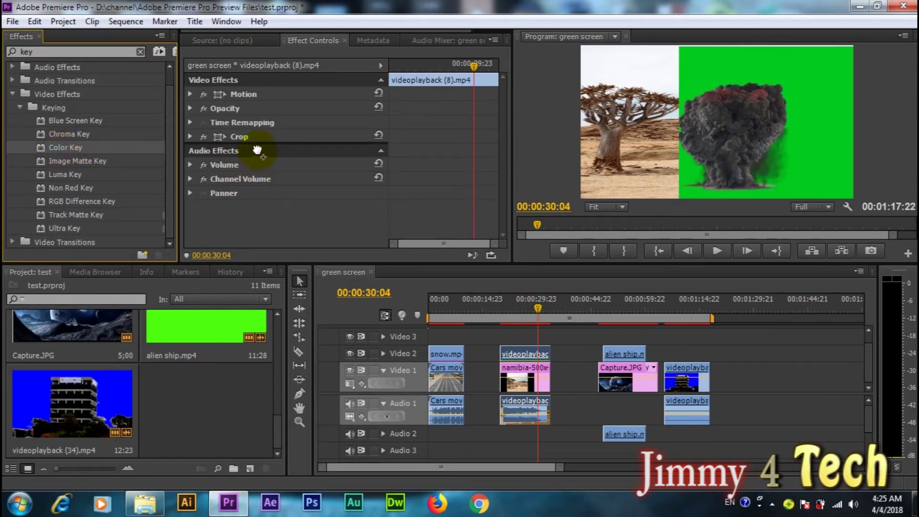
pyautogui.moveTo(56, 150); pyautogui.dragTo(254, 150)
pyautogui.moveTo(305, 165); pyautogui.dragTo(830, 98)
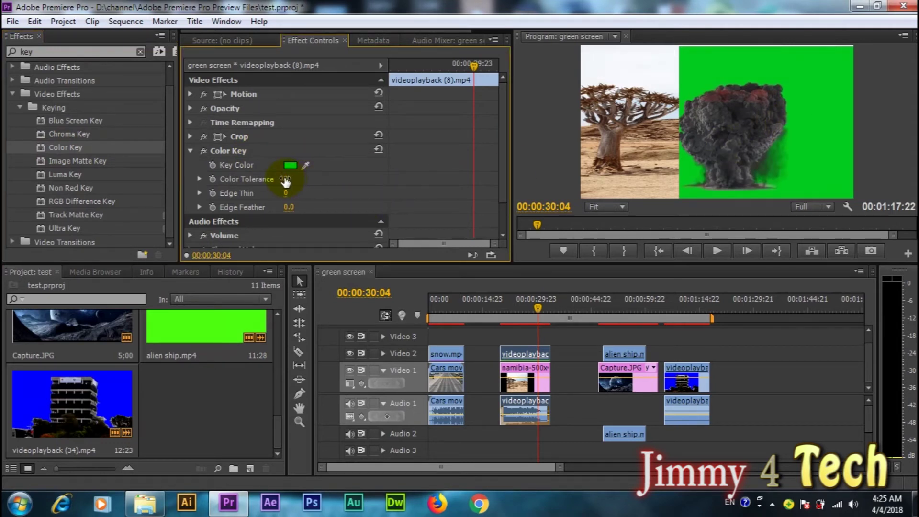
pyautogui.moveTo(289, 181); pyautogui.dragTo(359, 181)
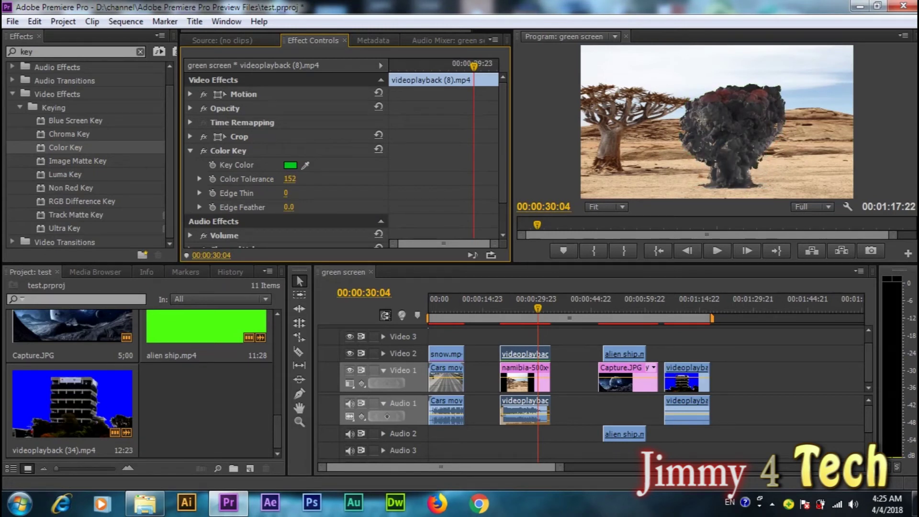
pyautogui.moveTo(521, 303); pyautogui.dragTo(500, 306)
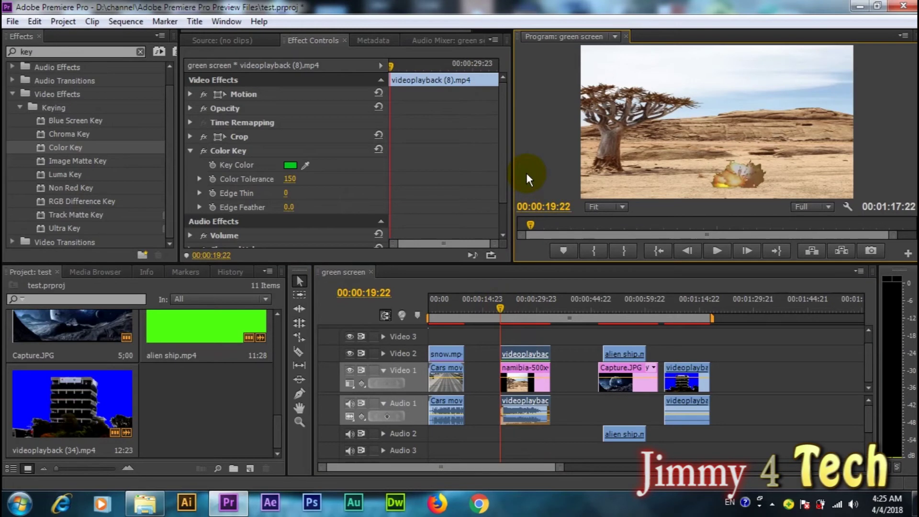
# - Play the keyed explosion in a maximized preview up to 00:00:26:02, then restore the layout
pyautogui.press('`')
pyautogui.press('space')
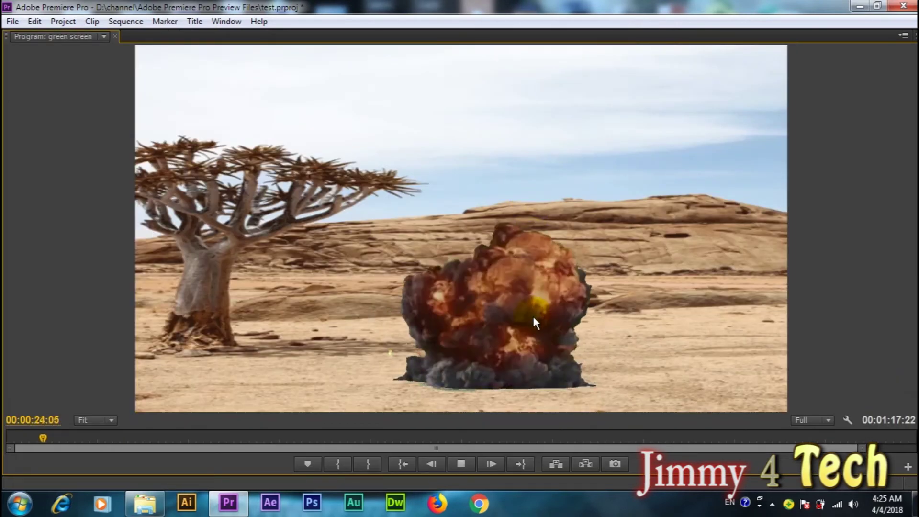
pyautogui.press('space')
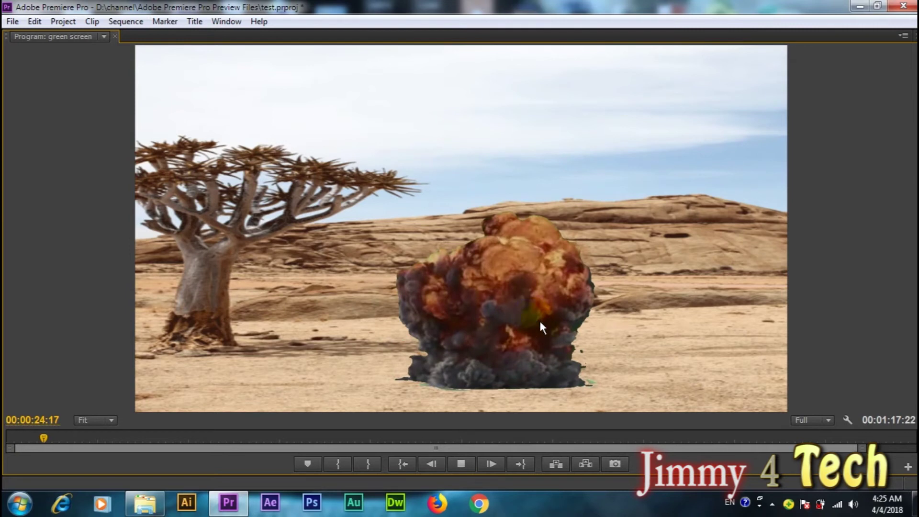
pyautogui.click(578, 326)
pyautogui.click(574, 345)
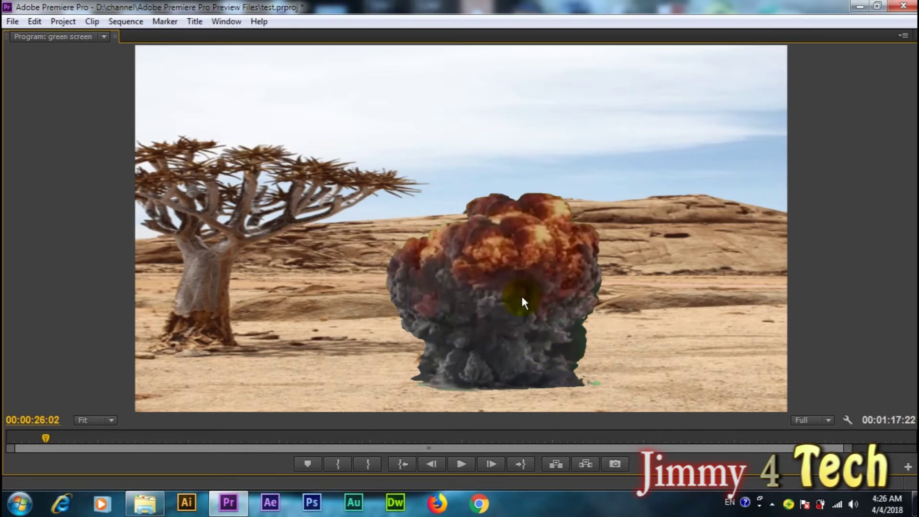
pyautogui.press('`')
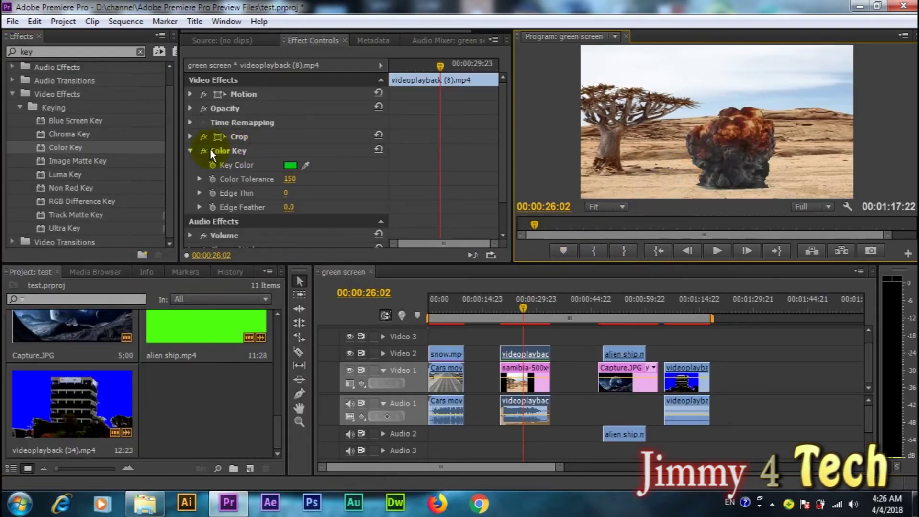
# - Delete the Color Key and apply Ultra Key to the explosion, sampling the green as Key Color
pyautogui.click(191, 150)
pyautogui.click(238, 148)
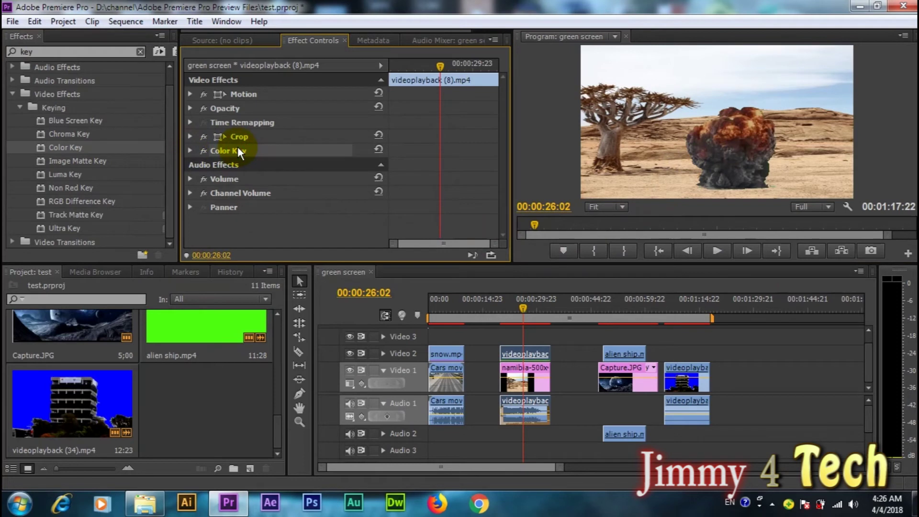
pyautogui.press('Delete')
pyautogui.moveTo(78, 228); pyautogui.dragTo(270, 197)
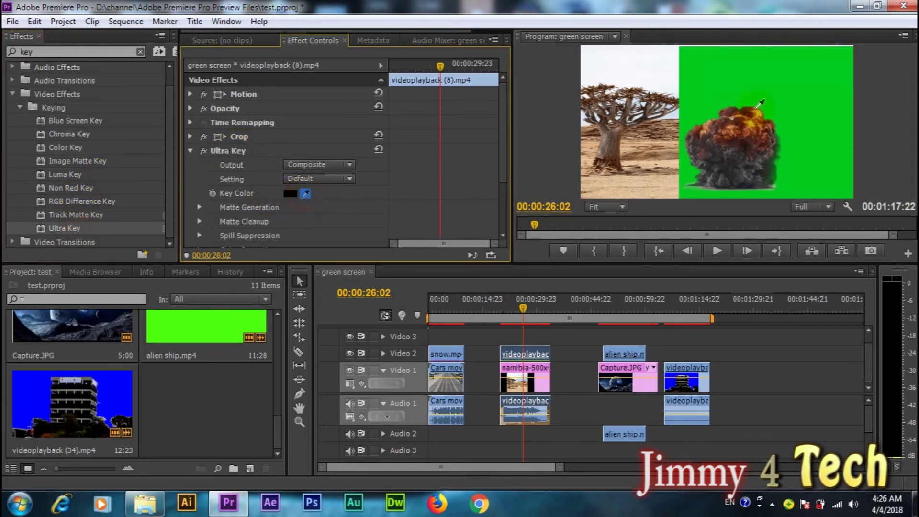
pyautogui.moveTo(307, 194); pyautogui.dragTo(809, 87)
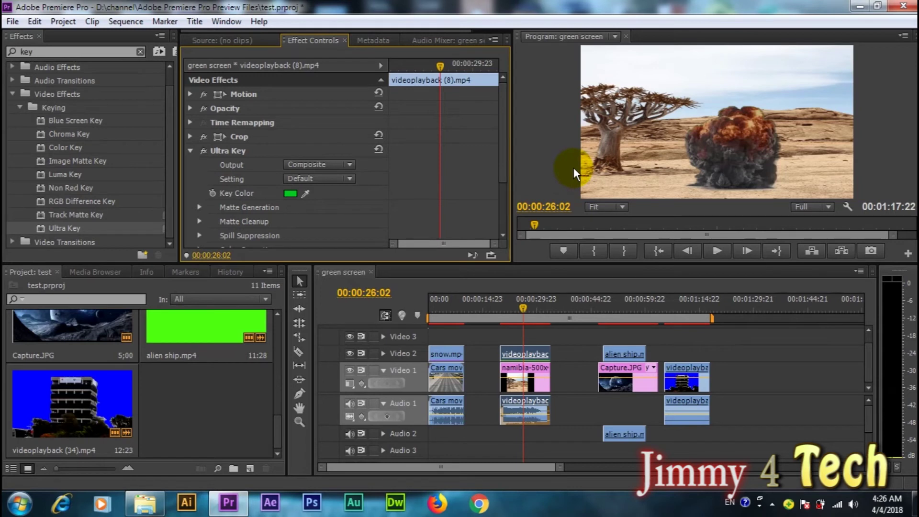
pyautogui.click(527, 309)
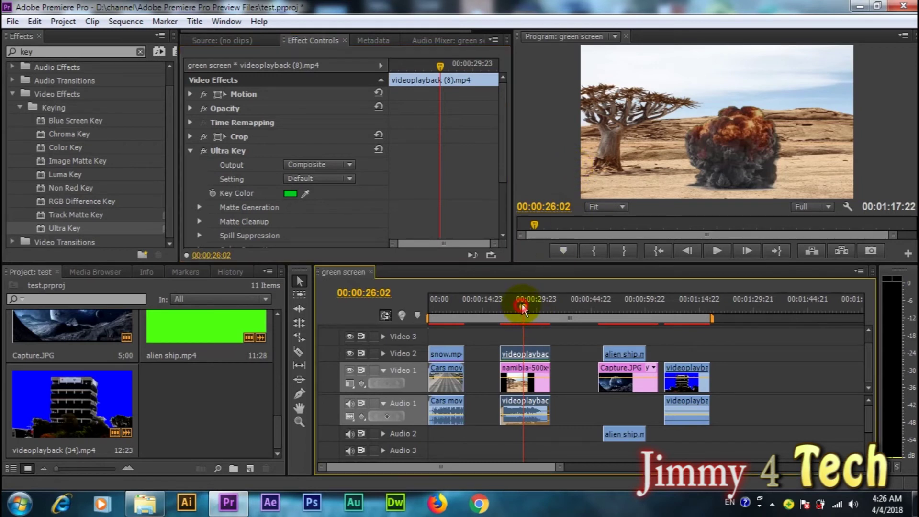
# - At 00:00:29:14, set Ultra Key Output to Alpha Channel and lower Matte Generation Shadow to 1
pyautogui.moveTo(530, 309); pyautogui.dragTo(536, 307)
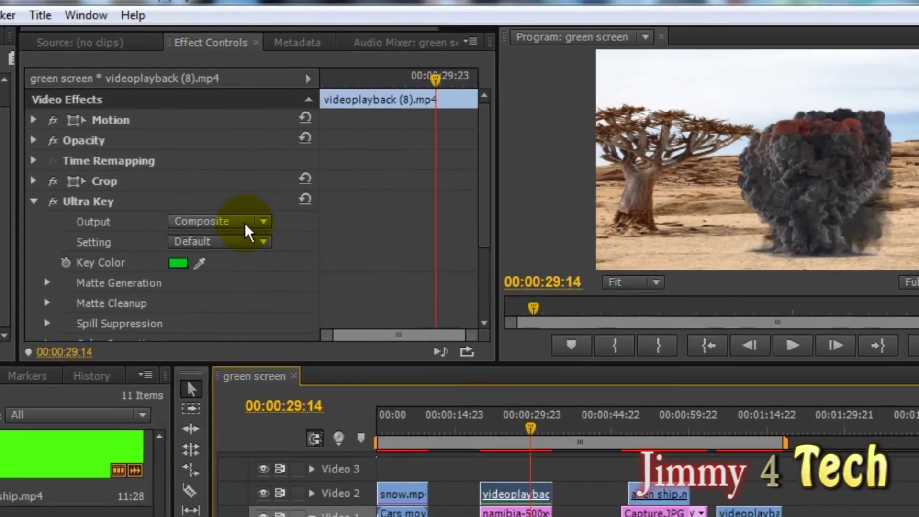
pyautogui.click(325, 165)
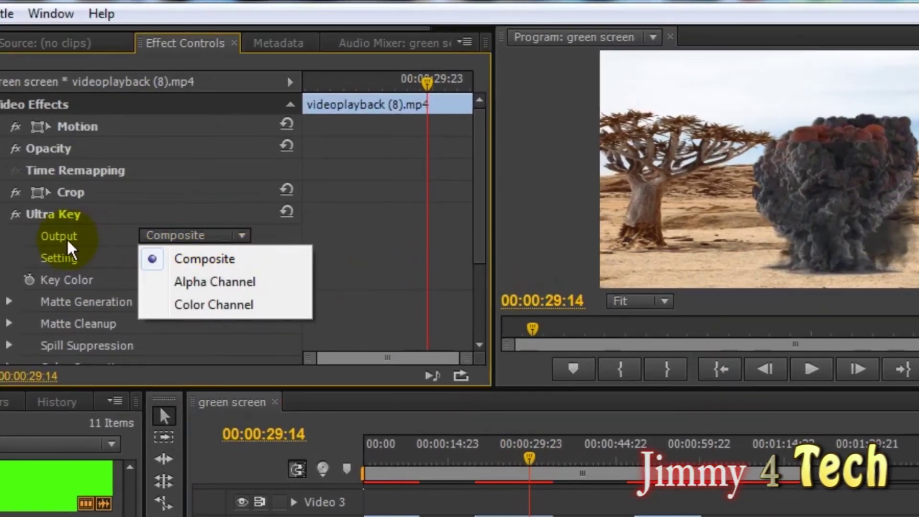
pyautogui.click(207, 283)
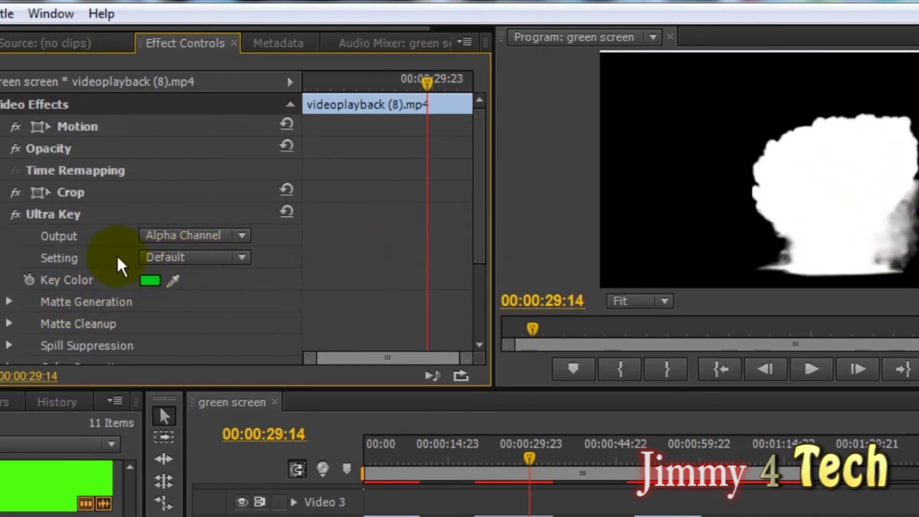
pyautogui.scroll(-3, 478, 191)
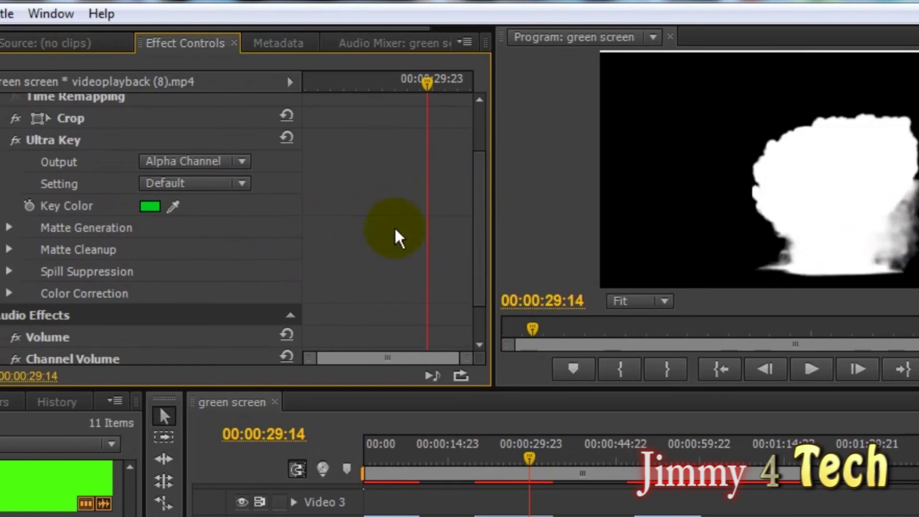
pyautogui.click(9, 228)
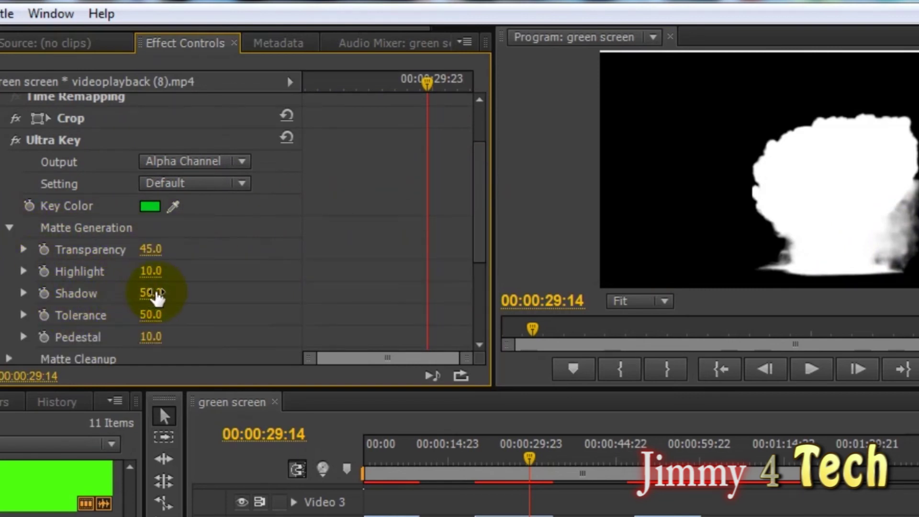
pyautogui.moveTo(150, 293)
pyautogui.mouseDown()
pyautogui.moveTo(120, 293)
pyautogui.moveTo(153, 293)
pyautogui.mouseUp()
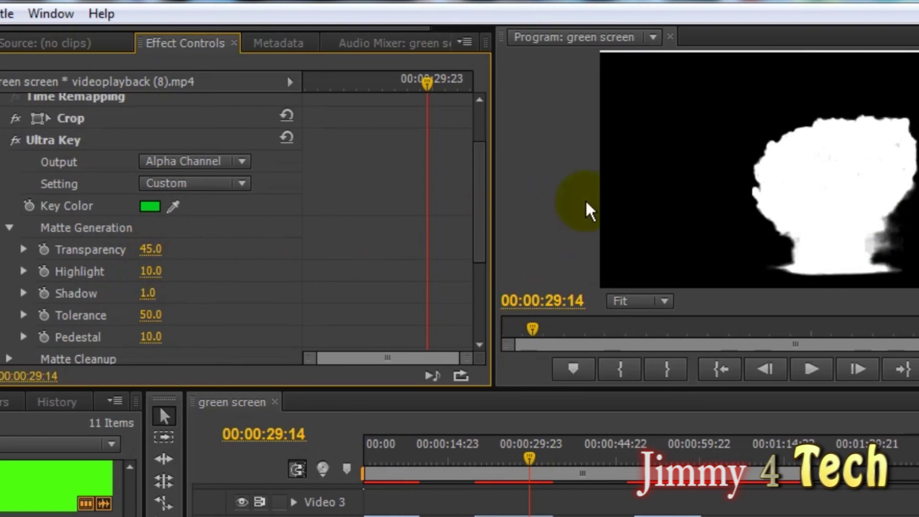
pyautogui.click(9, 228)
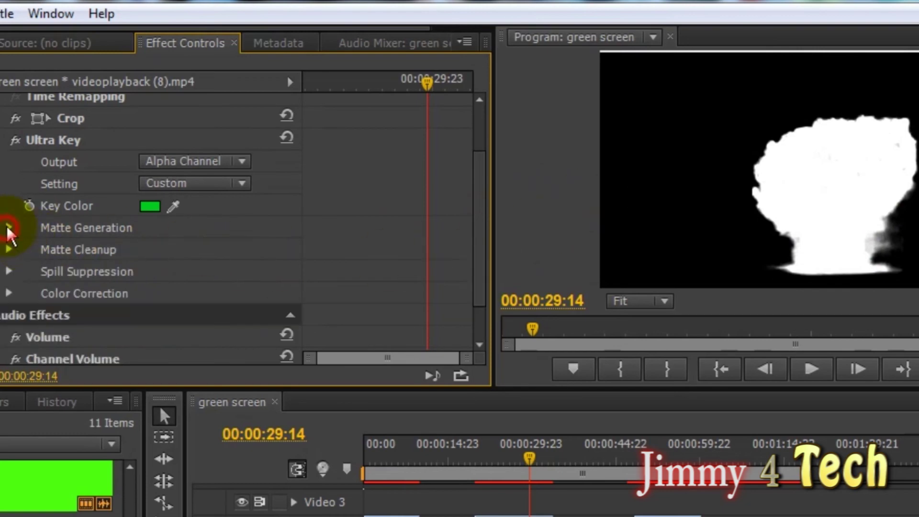
pyautogui.click(209, 161)
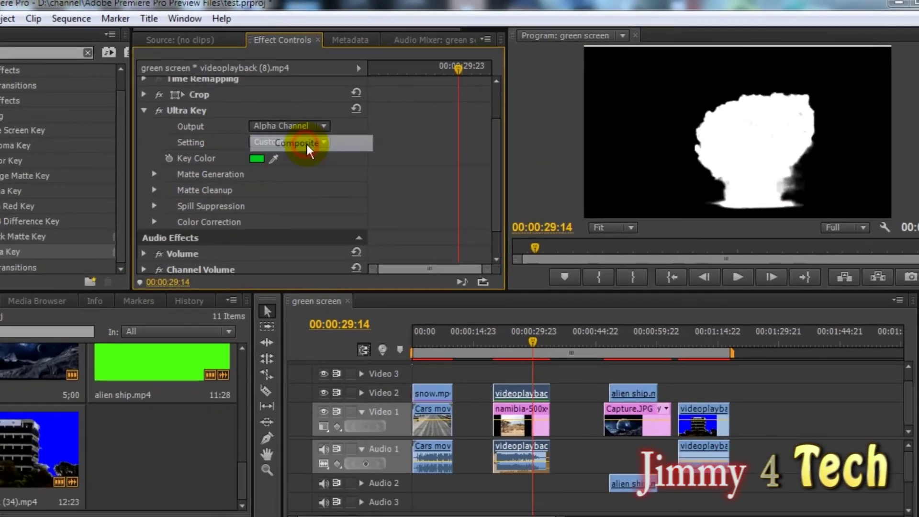
# - Switch Ultra Key Output back to Composite and jump to the blue-screen clip at 00:01:11:12
pyautogui.click(306, 142)
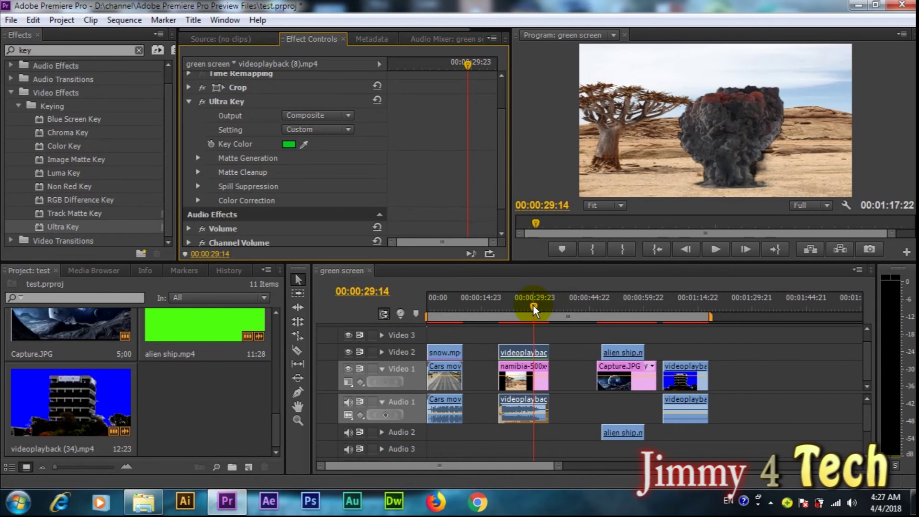
pyautogui.moveTo(532, 305); pyautogui.dragTo(544, 295)
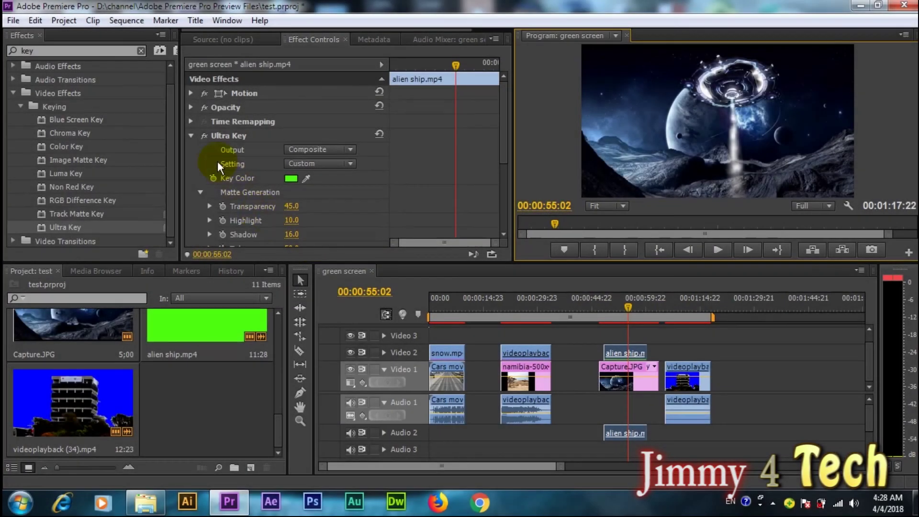
pyautogui.click(191, 136)
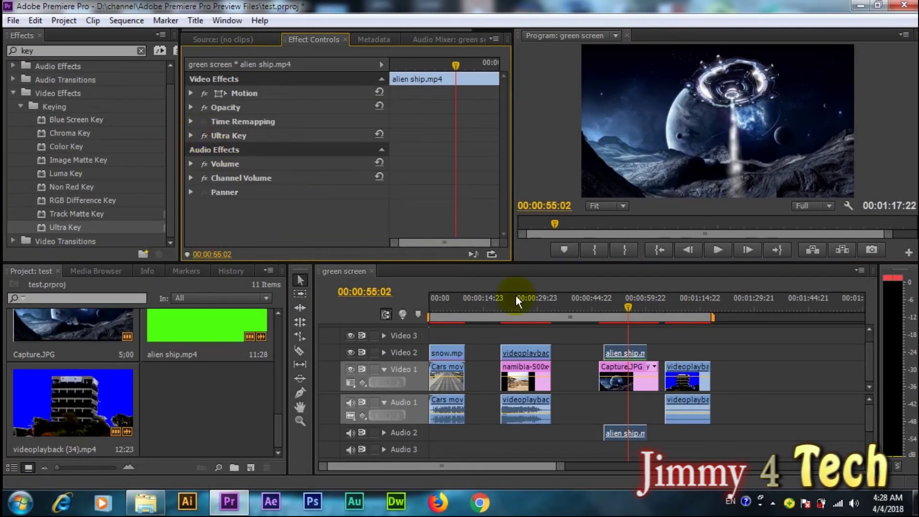
pyautogui.click(688, 299)
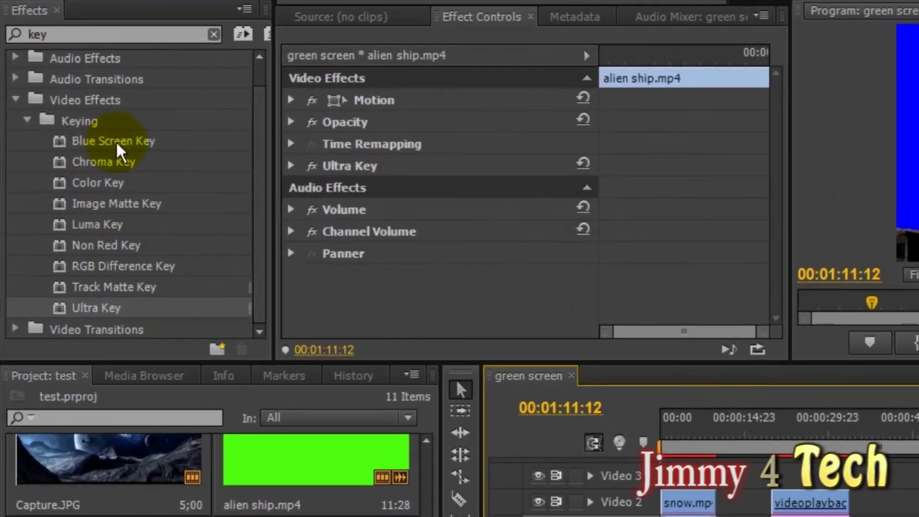
pyautogui.click(105, 137)
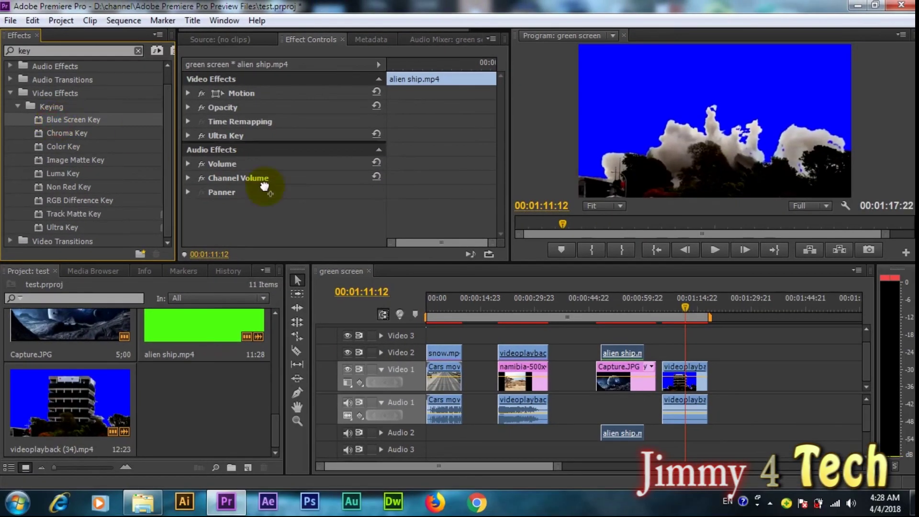
# - Apply Blue Screen Key to videoplayback (34).mp4 and raise its Cutoff to 78%
pyautogui.moveTo(98, 142); pyautogui.dragTo(660, 149)
pyautogui.click(667, 306)
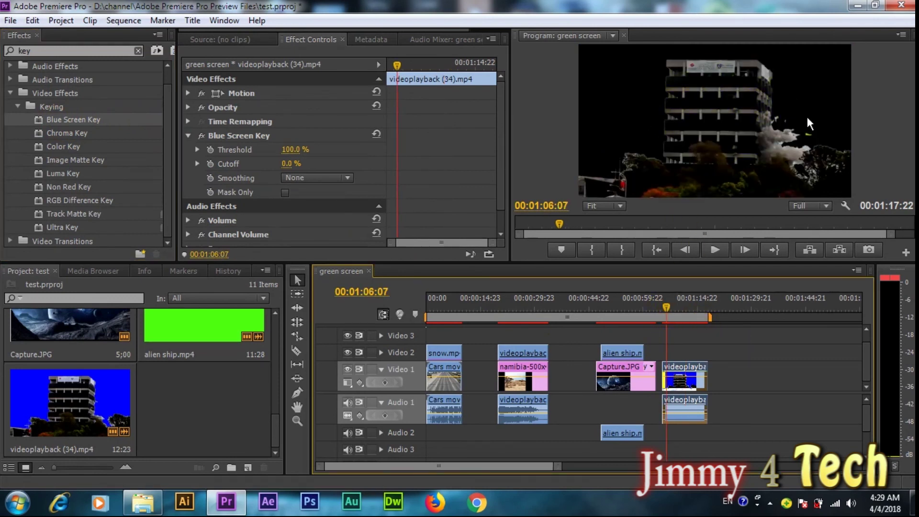
pyautogui.click(678, 369)
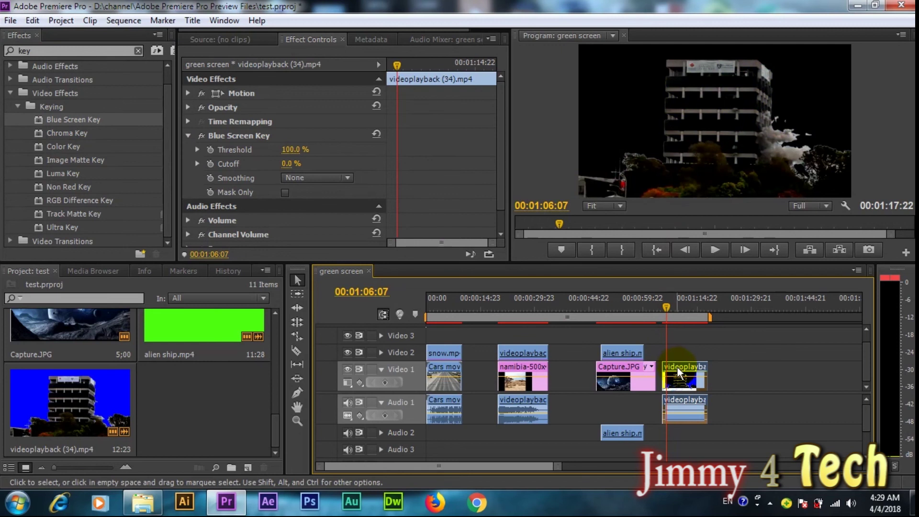
pyautogui.click(294, 153)
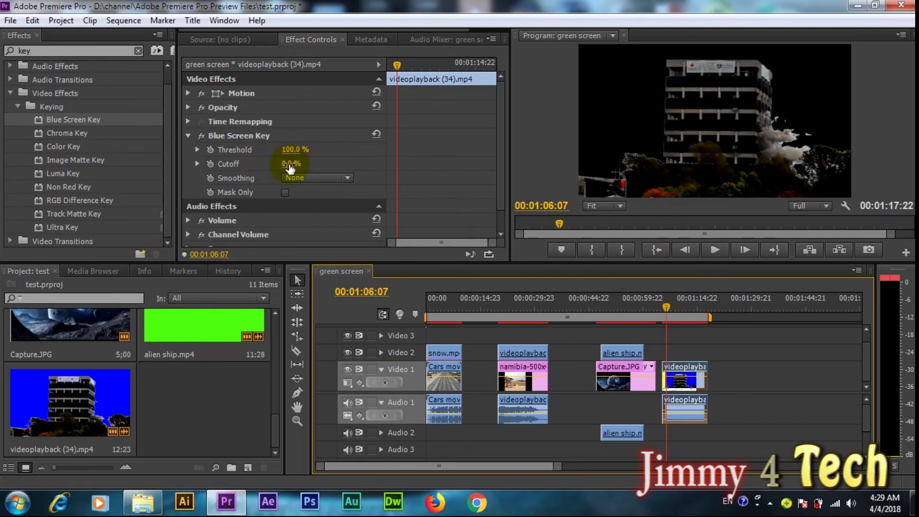
pyautogui.moveTo(290, 164); pyautogui.dragTo(312, 164)
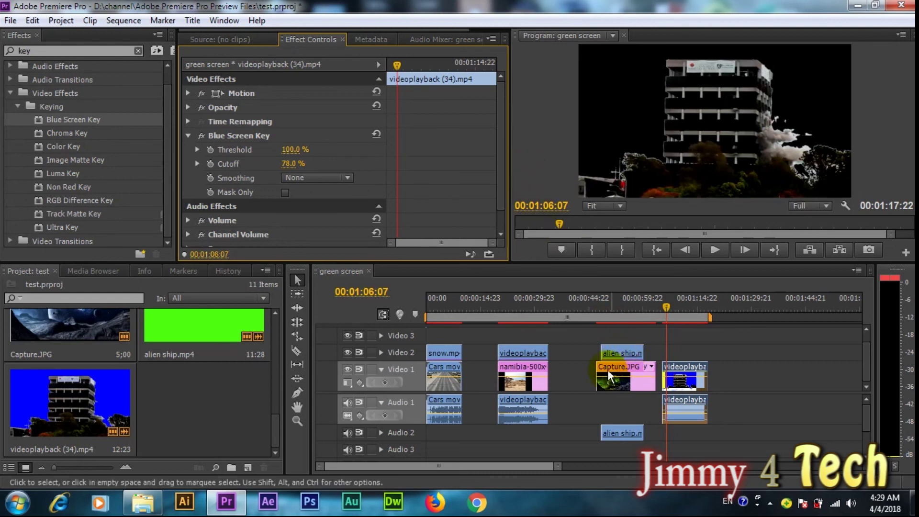
# - At 00:54:18, hide and re-show Video 1 to check the keyed alien ship
pyautogui.click(624, 312)
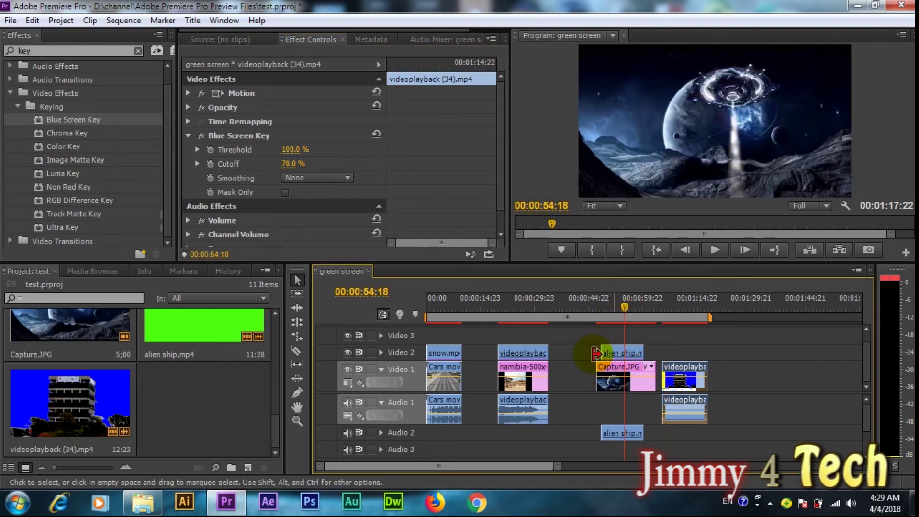
pyautogui.click(348, 369)
pyautogui.click(348, 369)
pyautogui.click(348, 369)
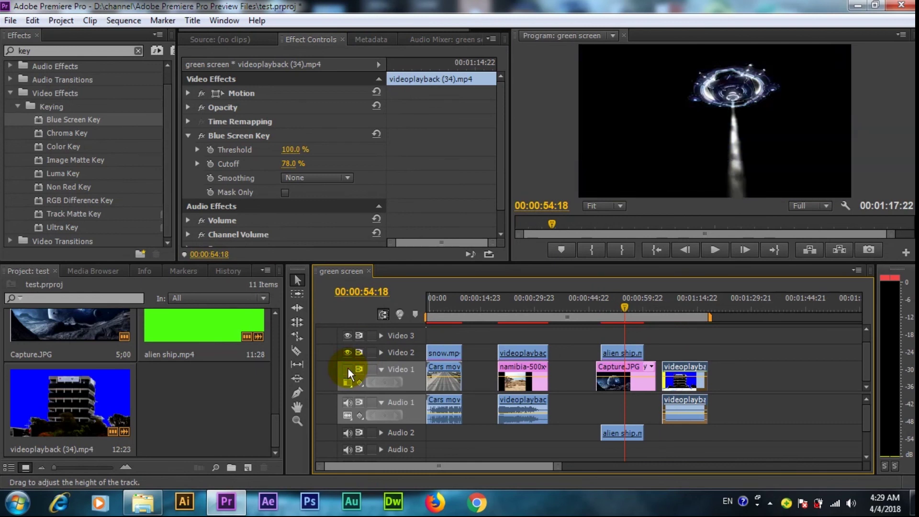
pyautogui.click(346, 369)
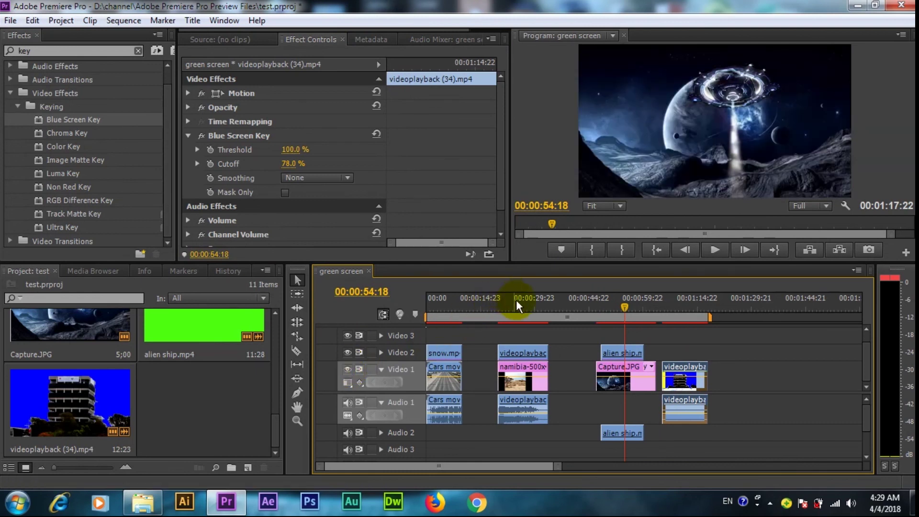